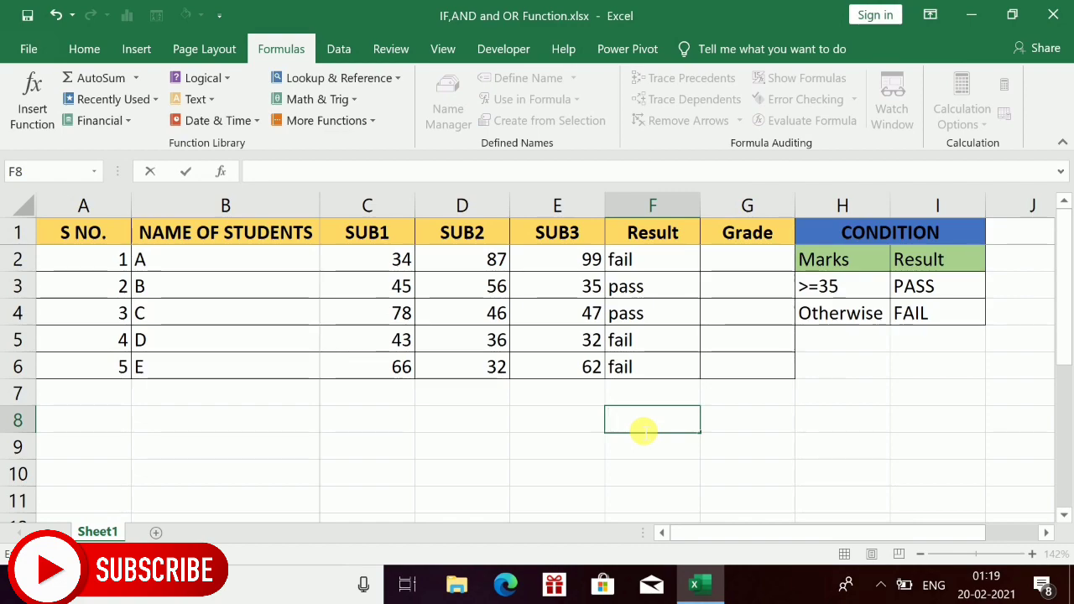
click(731, 451)
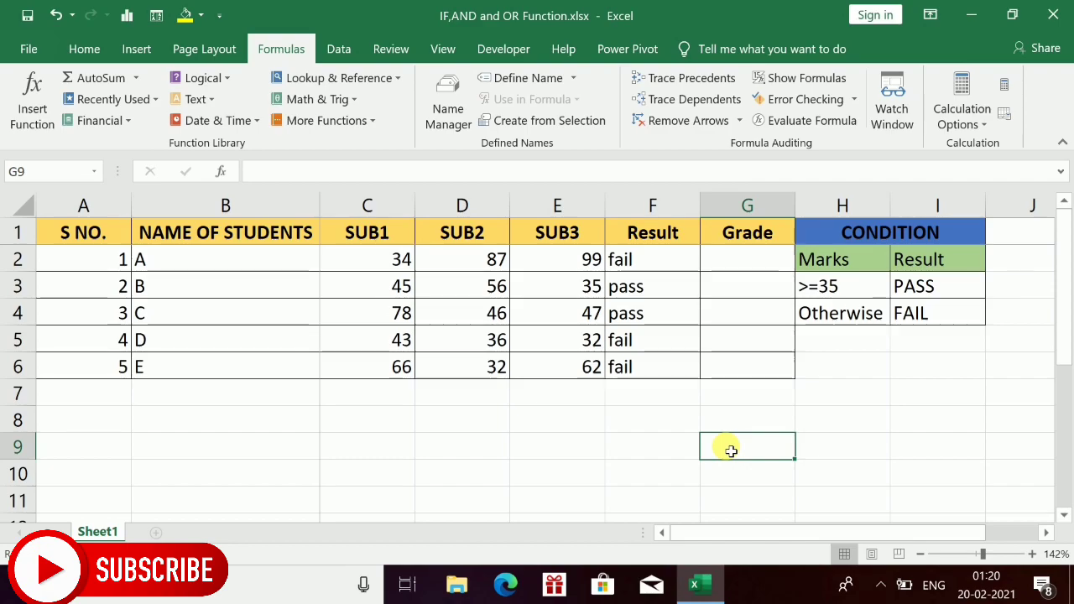
text(=and)
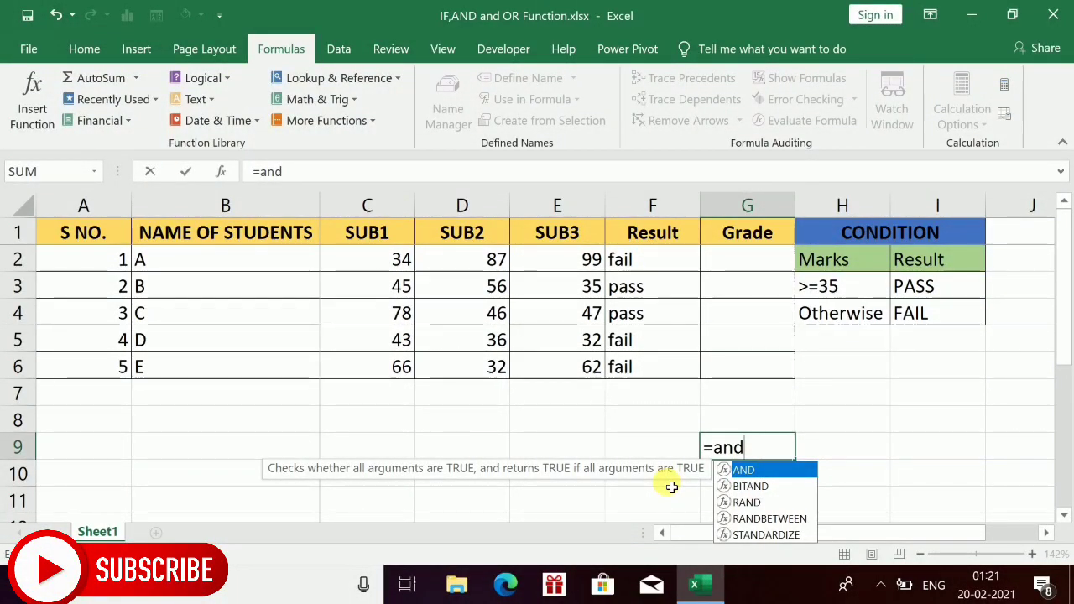
text(()
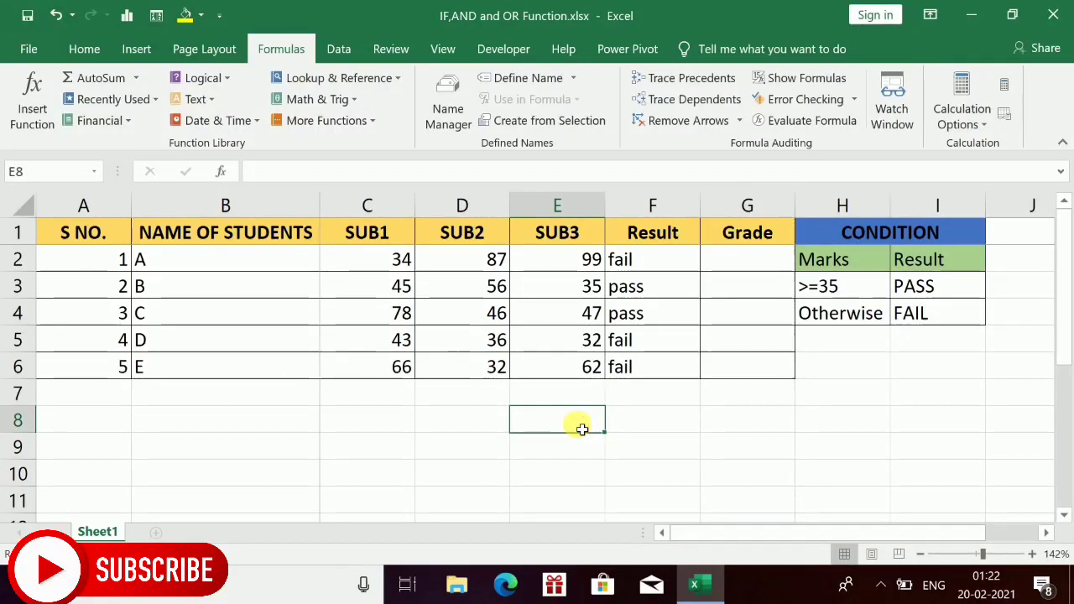
Enter 36 in cell E8 and test it in F8 with the formula =and(E8>=35).
text(36)
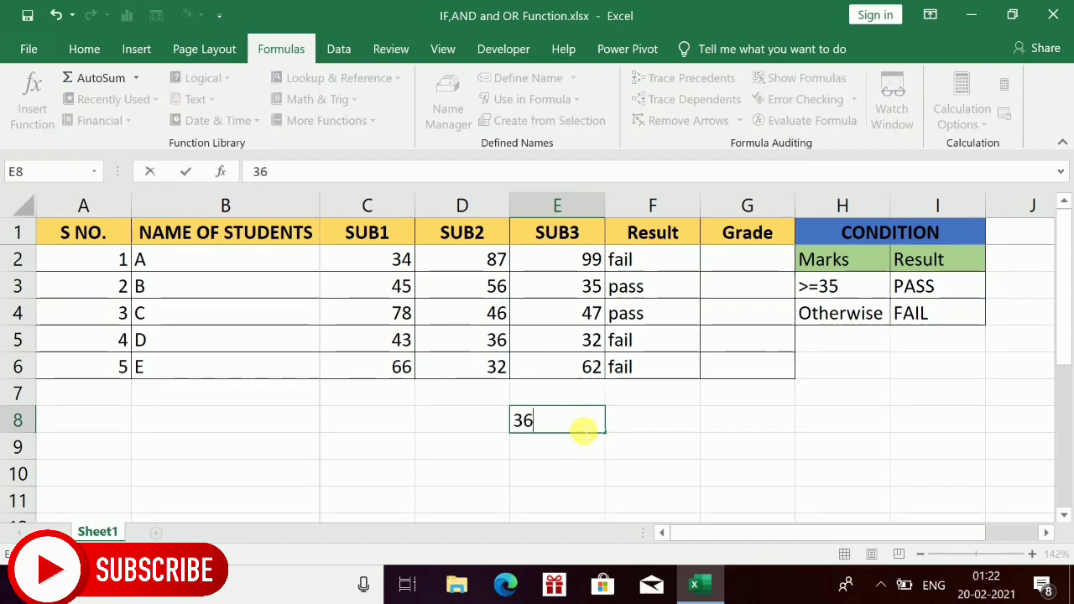
click(628, 421)
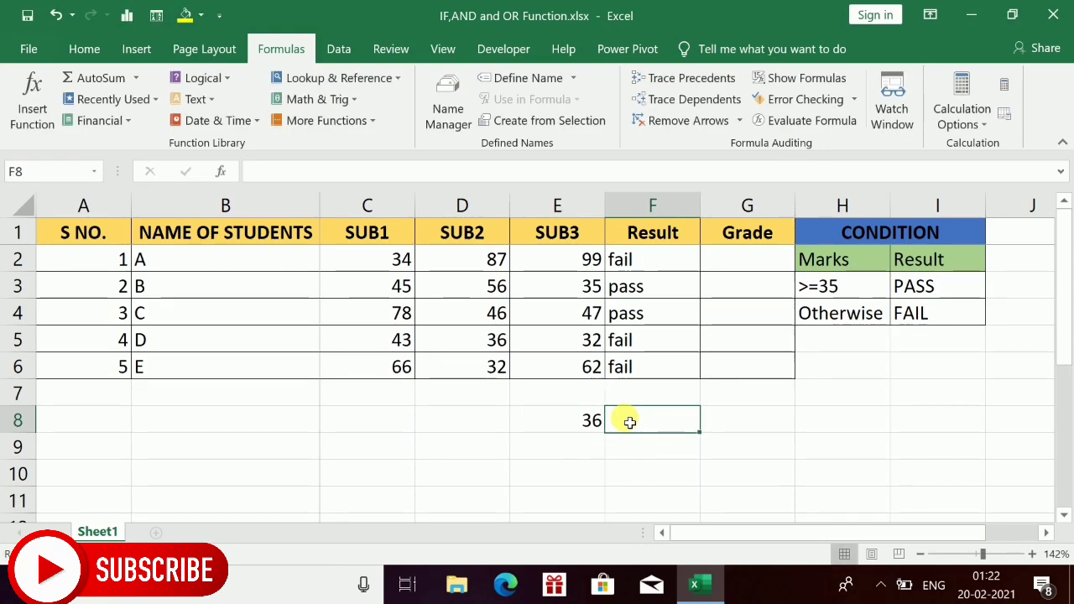
text(=and)
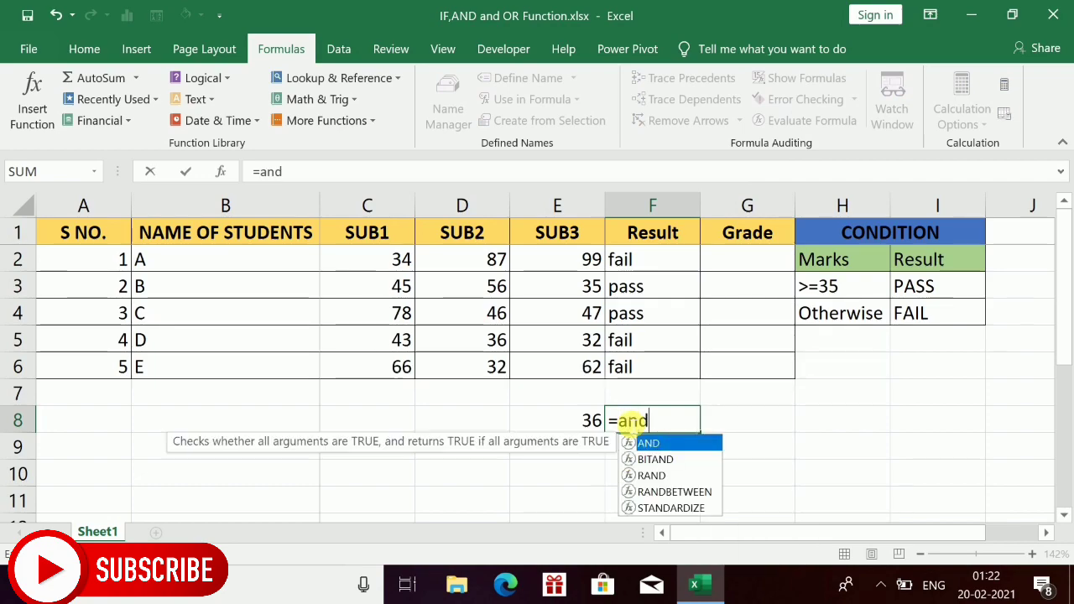
text(()
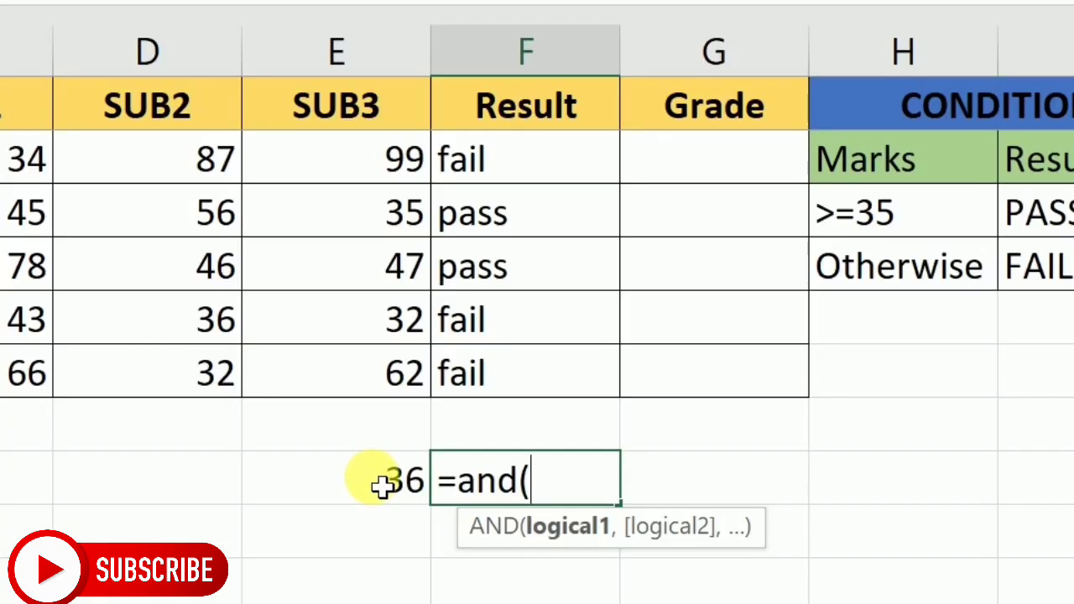
click(382, 485)
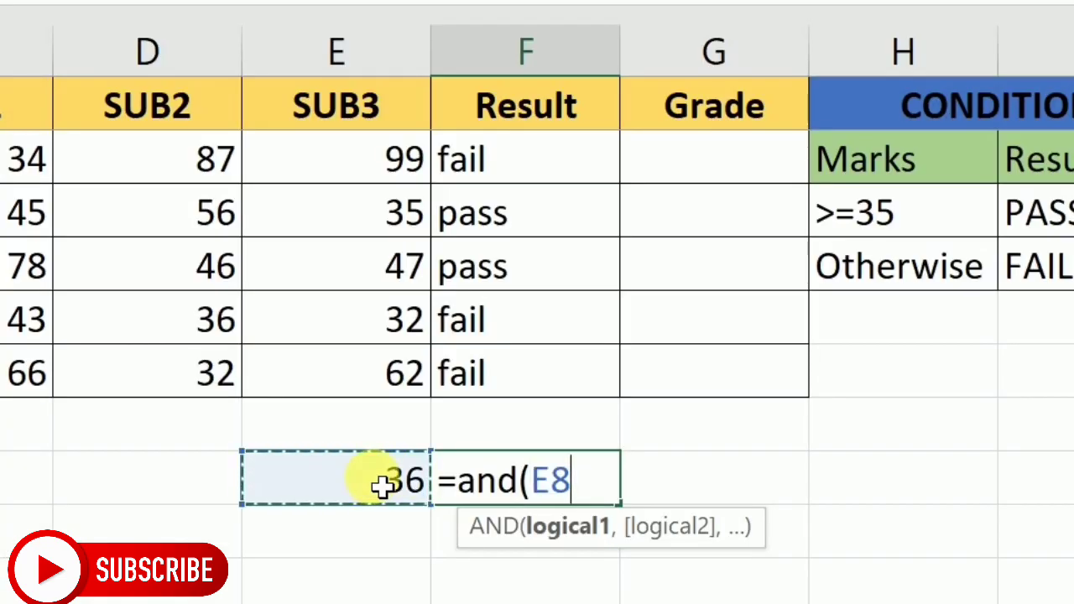
text(>=)
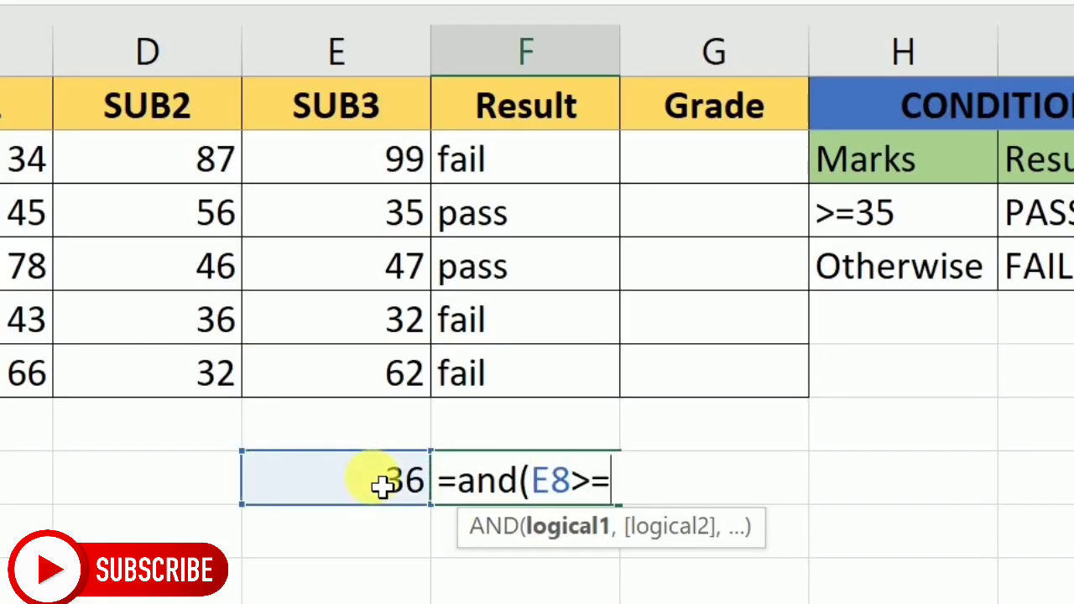
text(35)
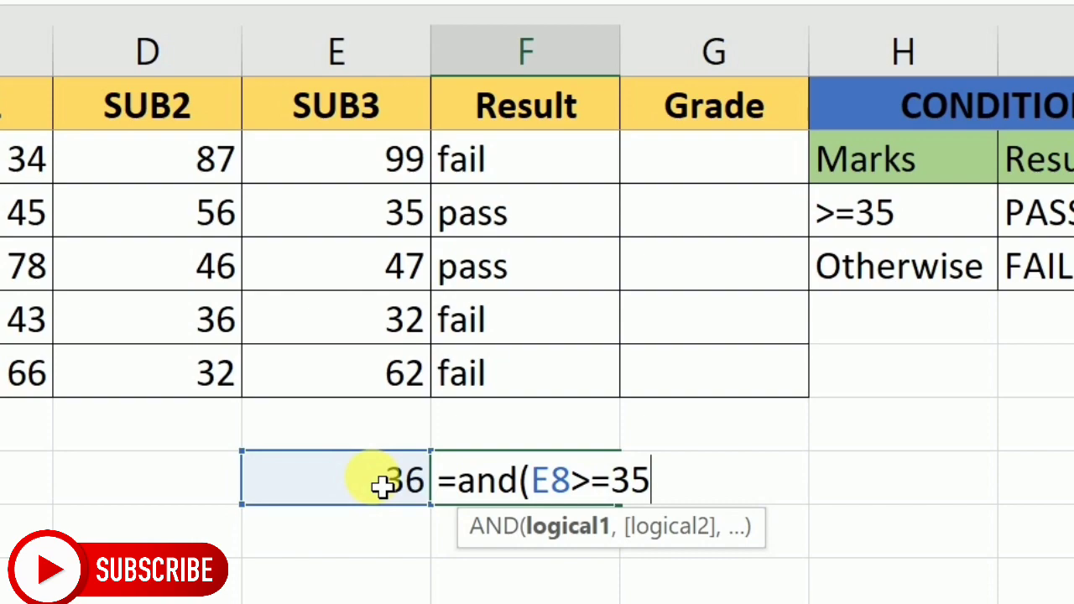
text())
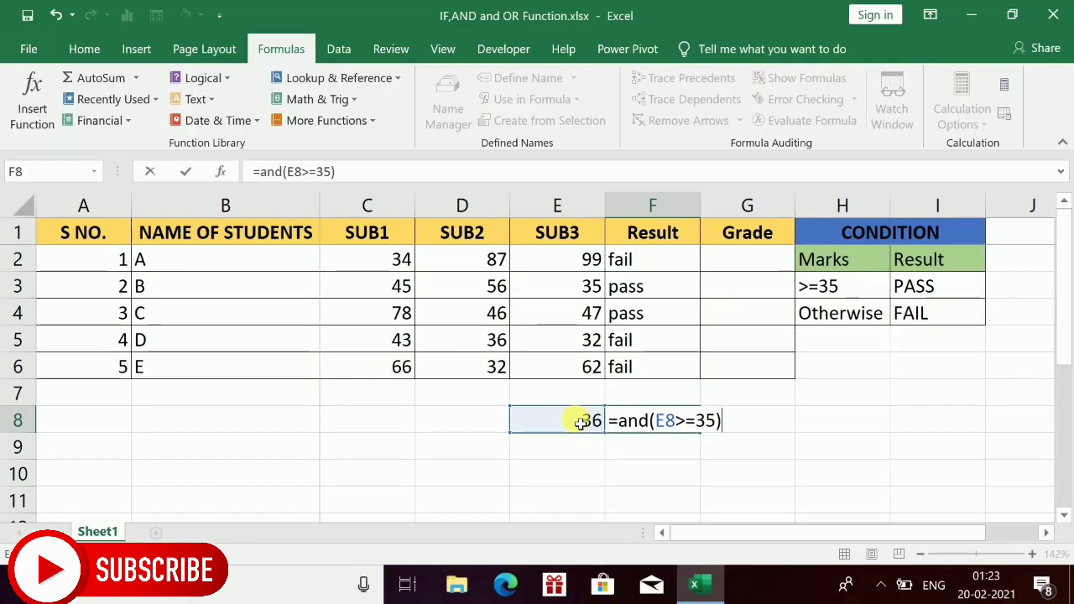
key(Return)
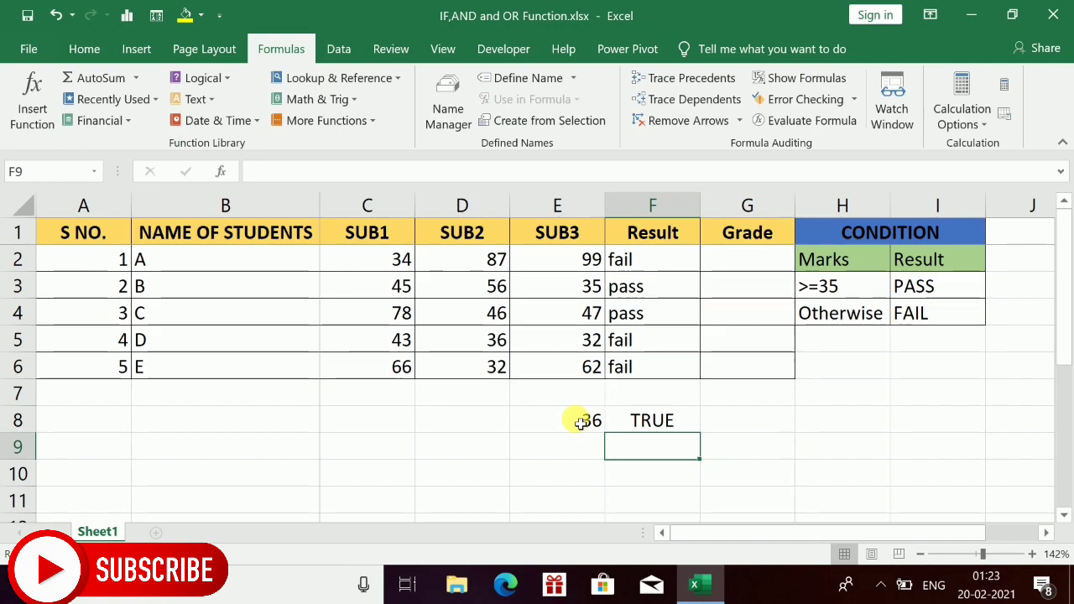
Change the test mark in cell E8 to 34.
click(581, 423)
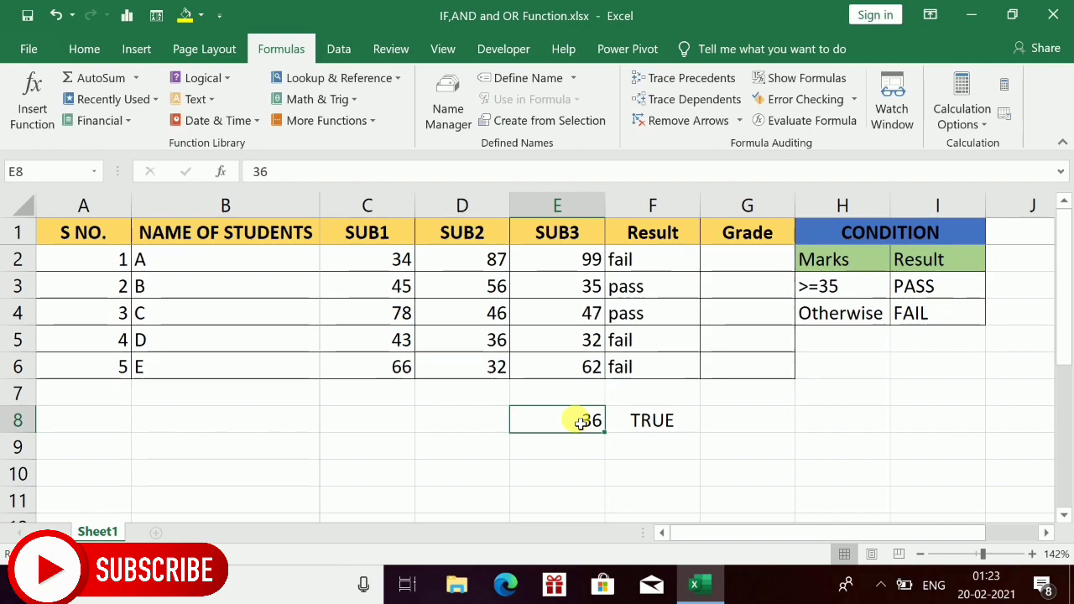
text(34)
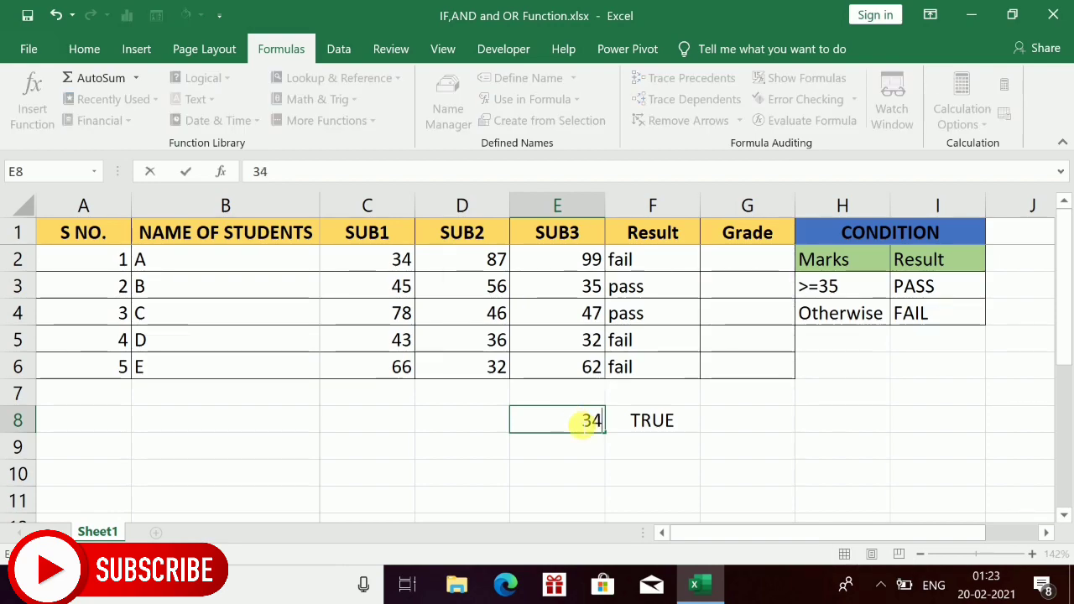
key(Return)
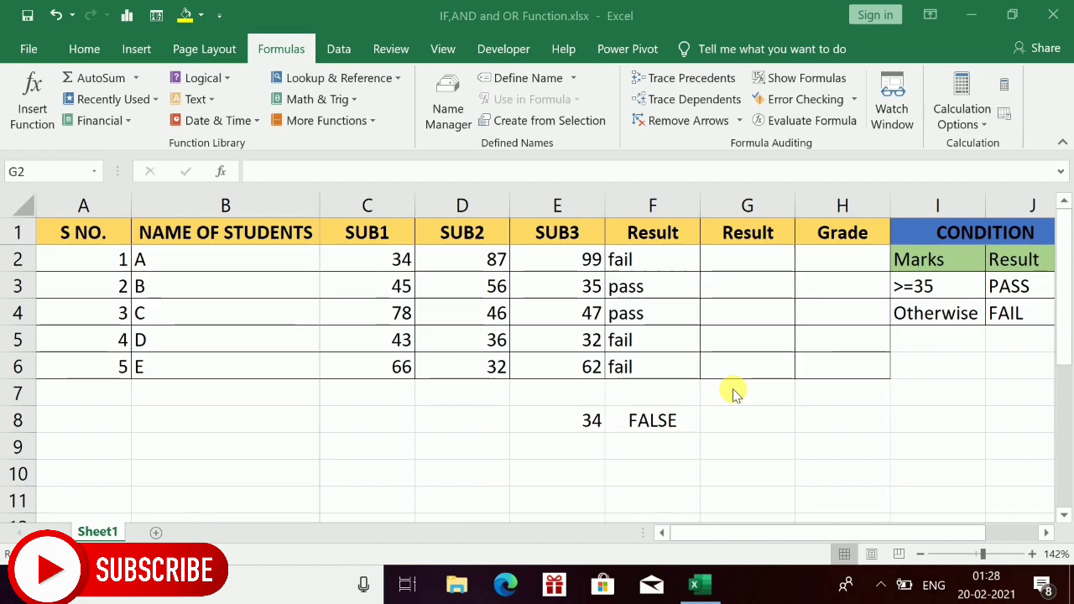
Begin an IF formula in G2 with a nested AND whose first condition is C2>=35.
click(753, 254)
text(=)
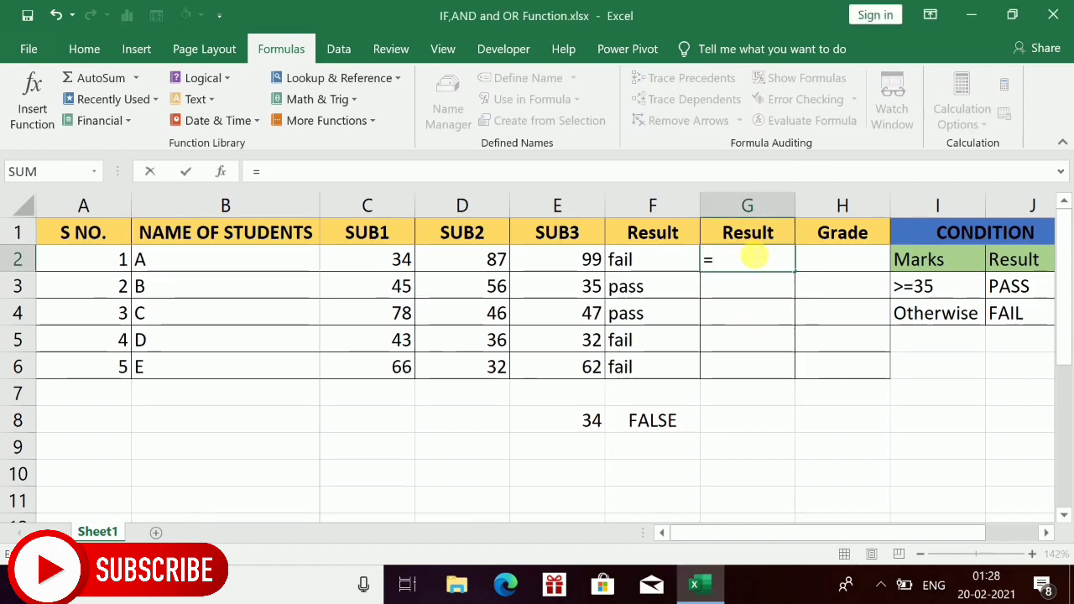
text(if()
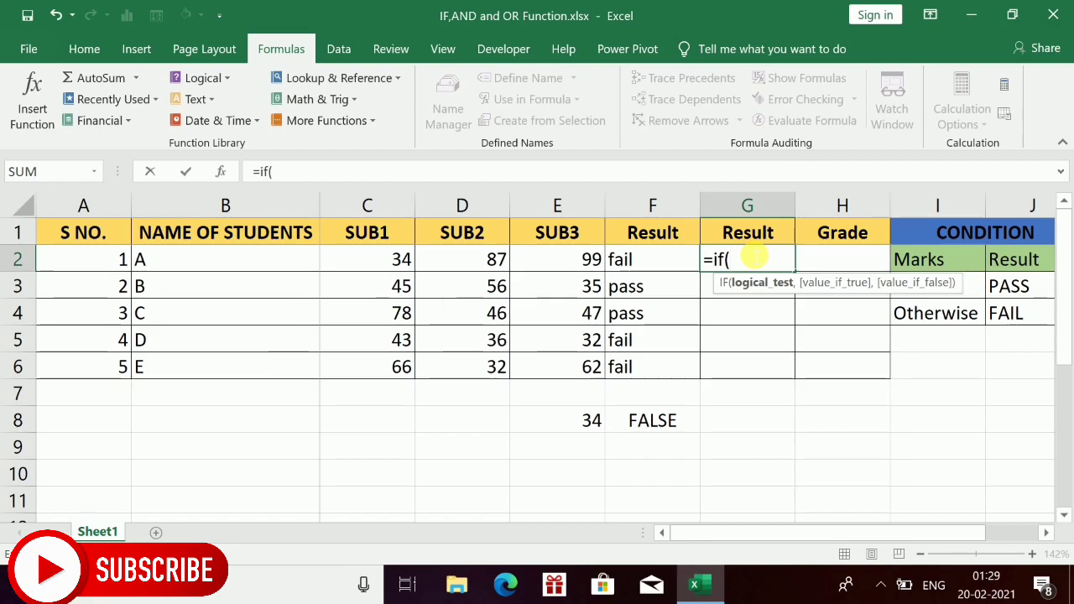
text(and)
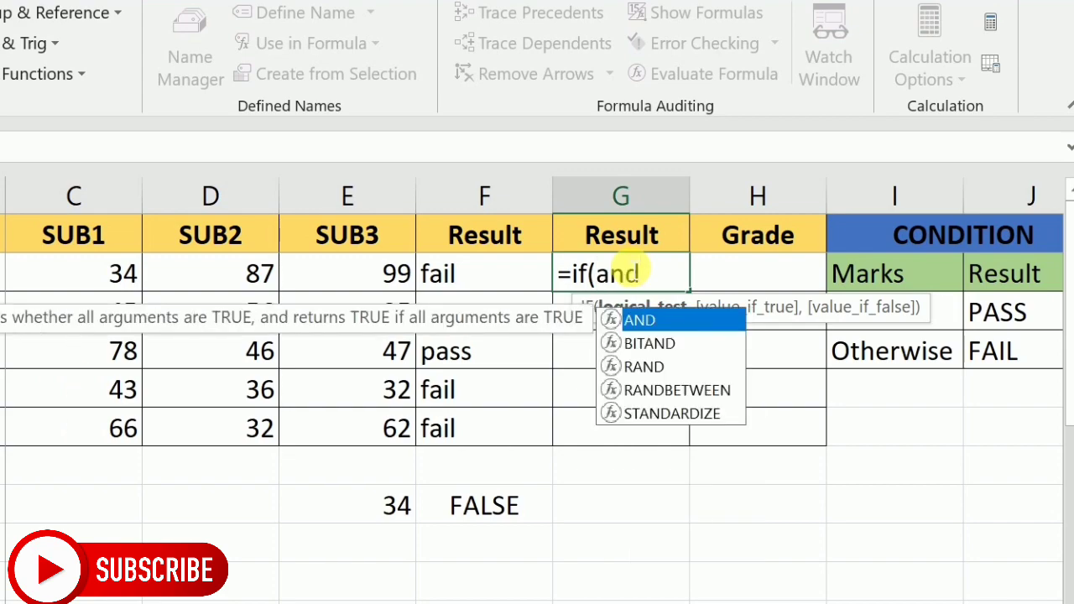
text(()
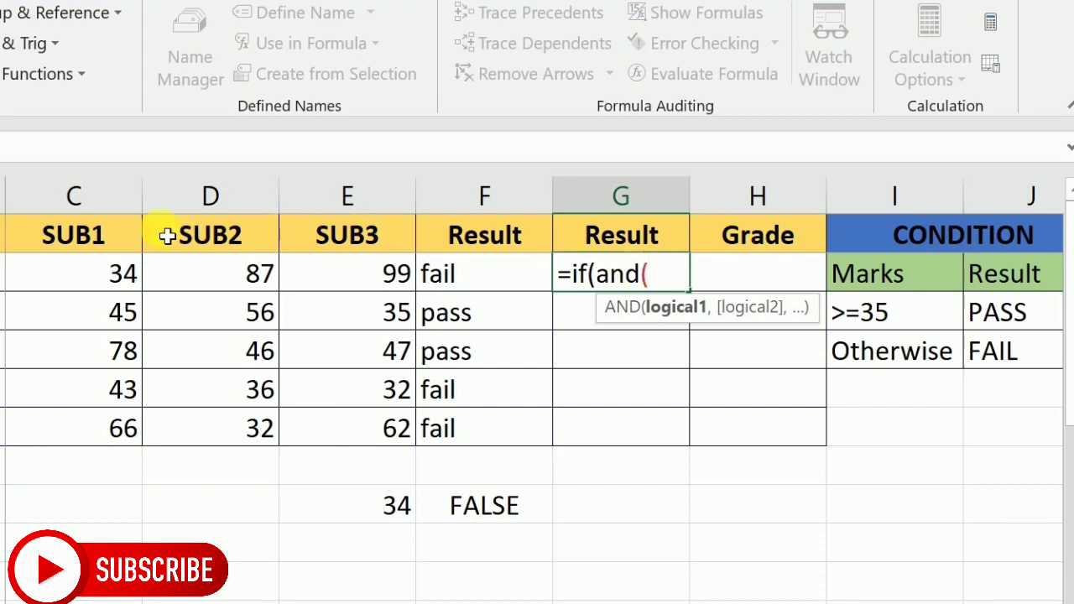
click(109, 283)
text(>=35)
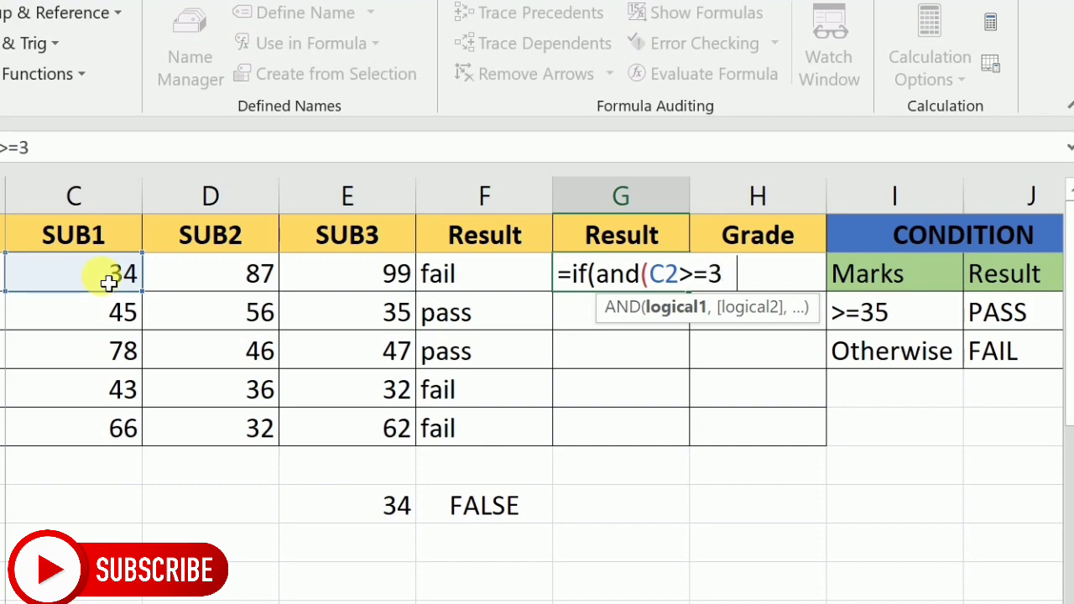
text(,)
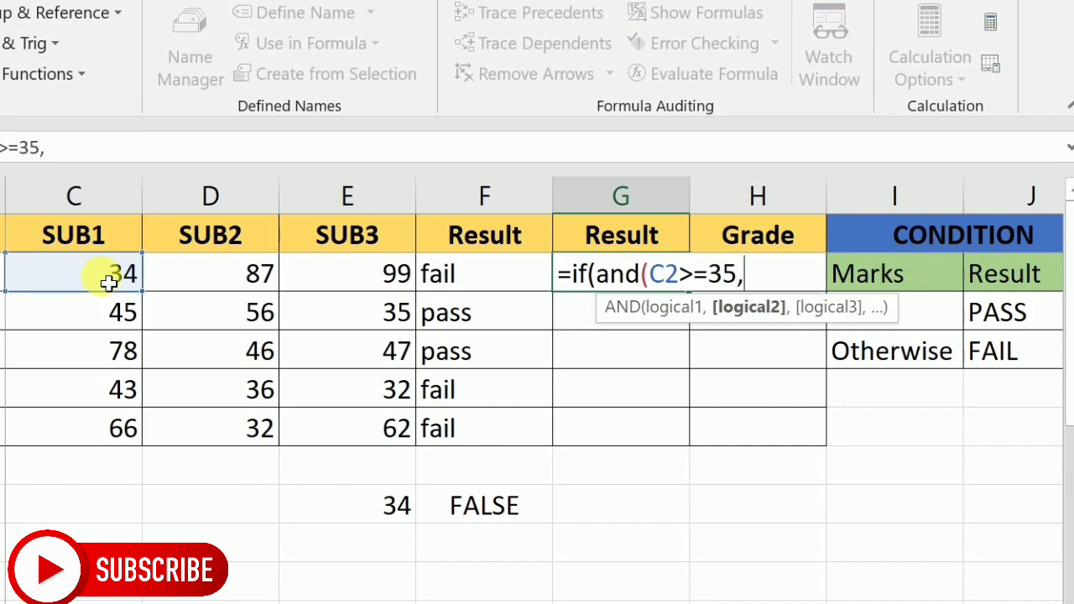
Add the conditions D2>=35 and E2>=35 to the AND test in G2 and close its parenthesis.
click(193, 283)
text(>=35)
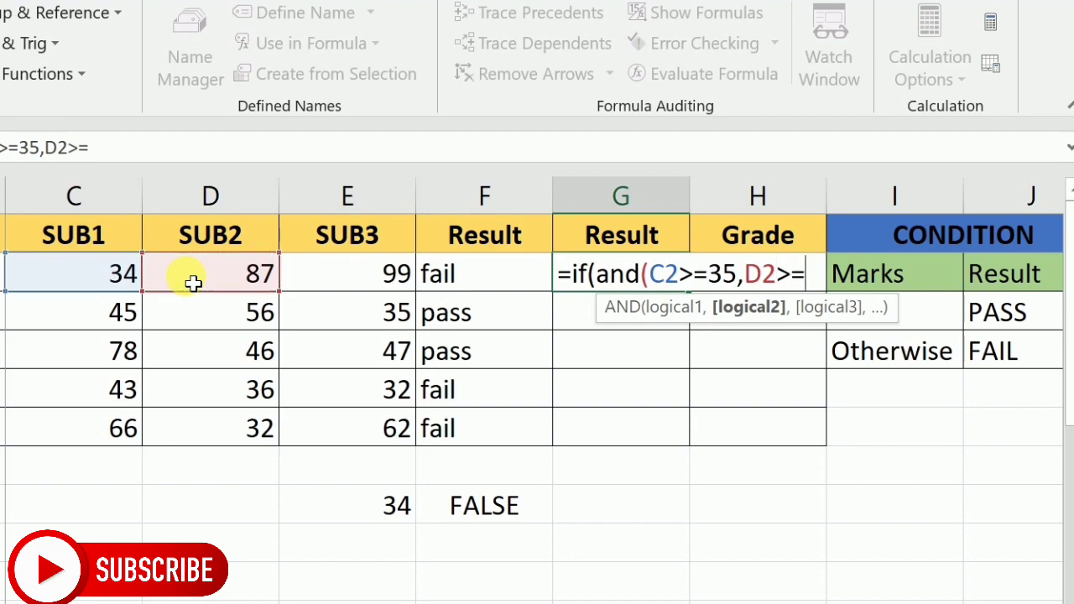
text(,)
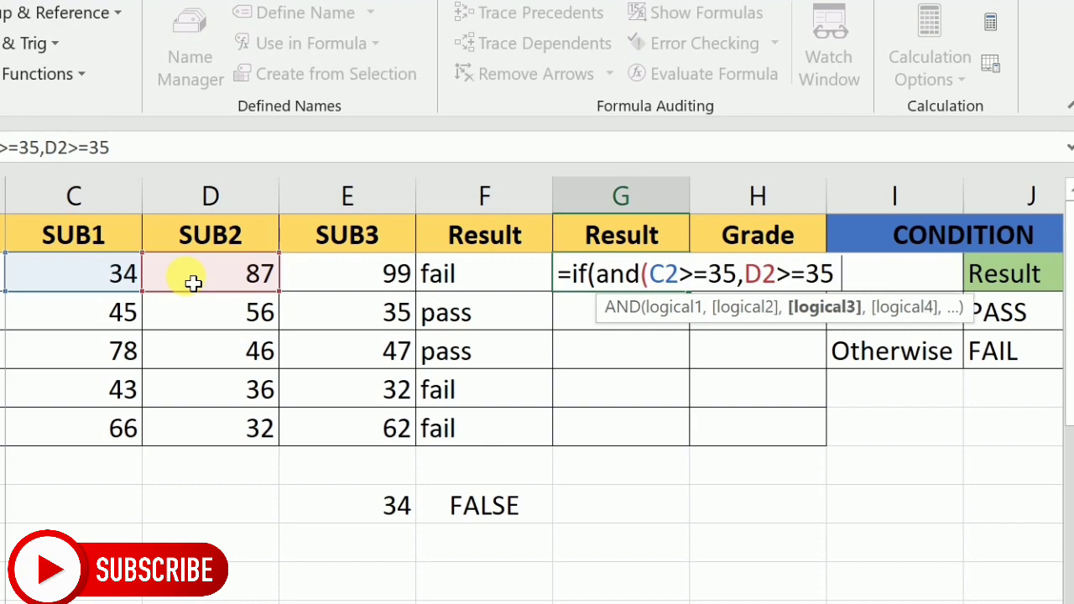
click(323, 284)
text(>=35)
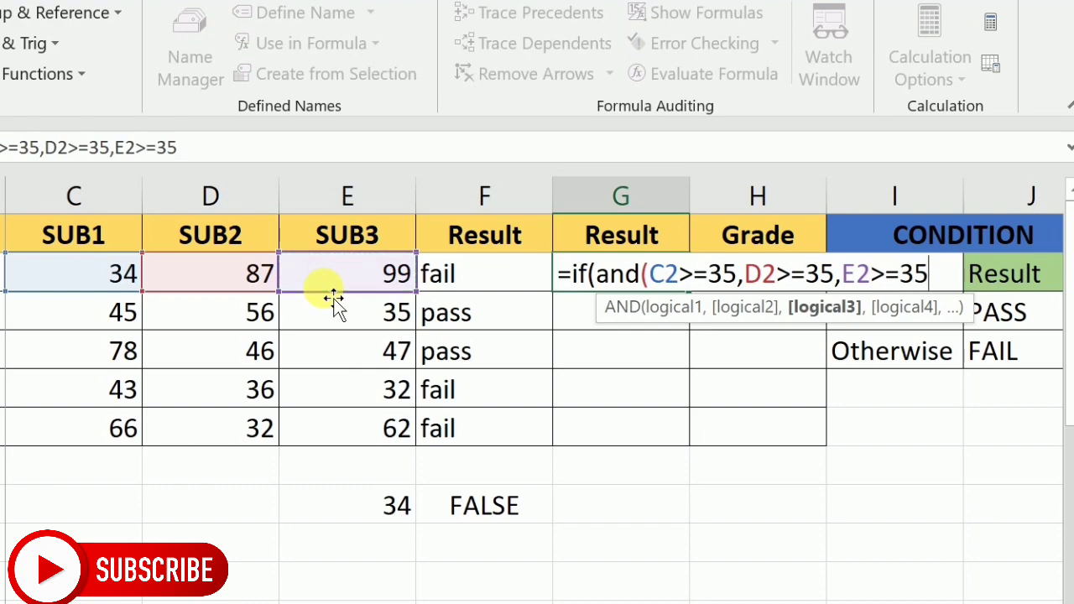
text())
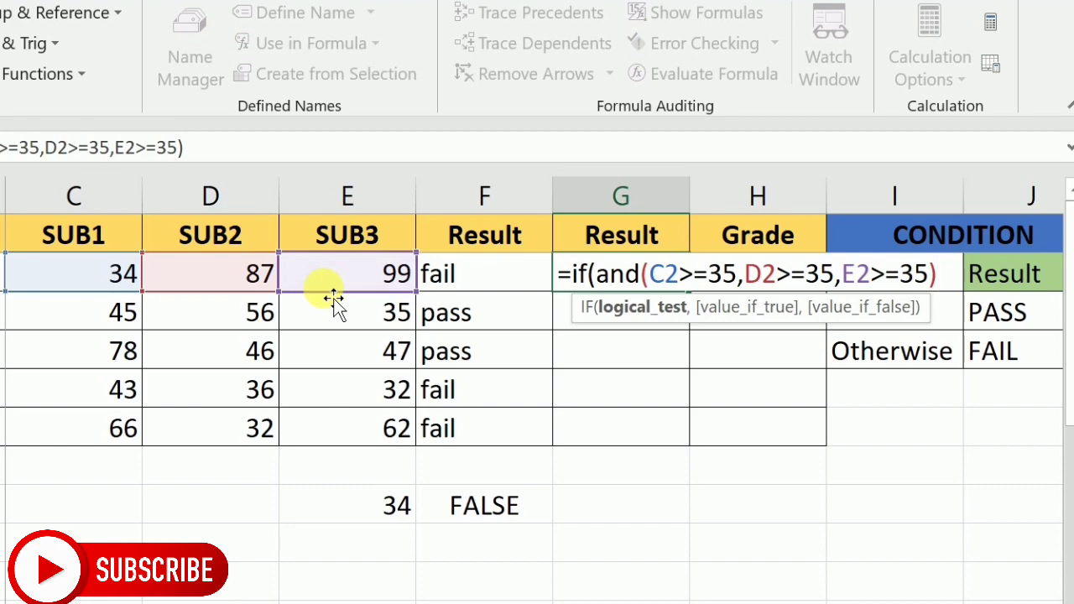
Complete the IF formula in G2 with "pass" as the true value and "fail" as the false value.
text(,)
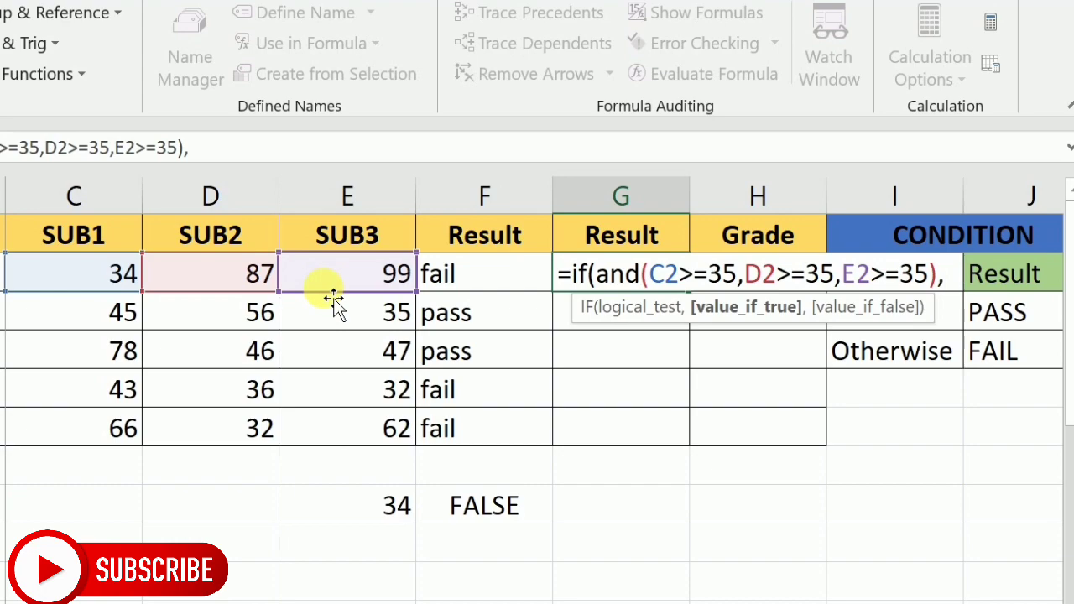
text("pass)
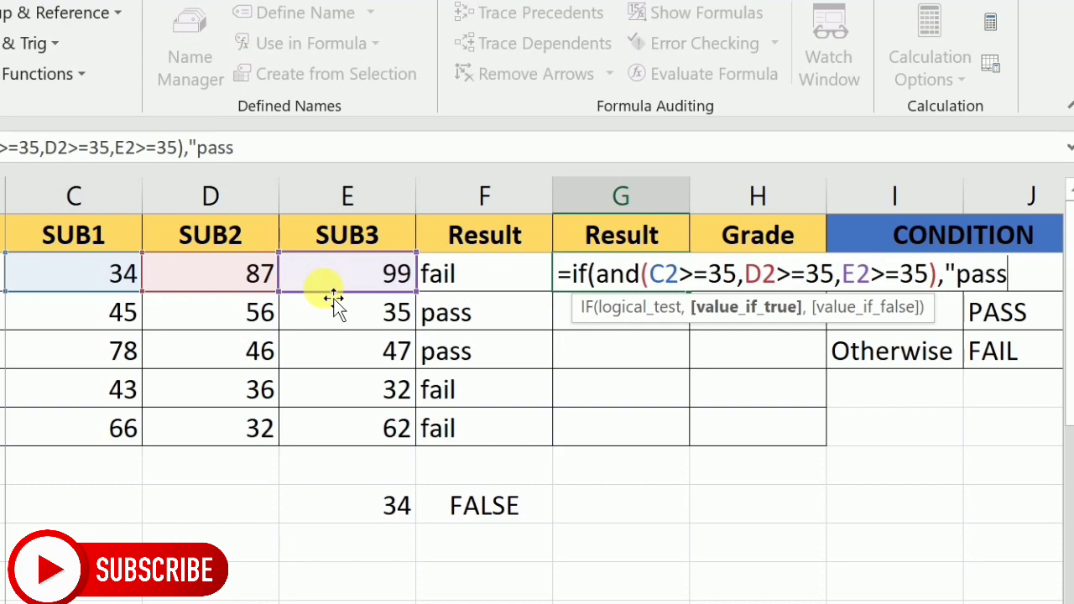
text(")
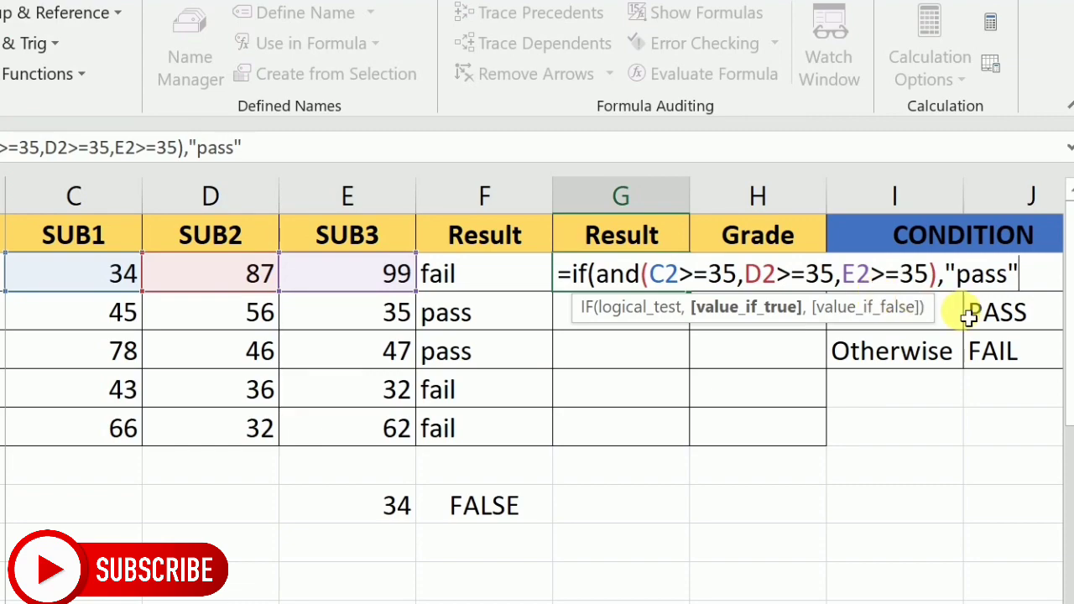
text(,)
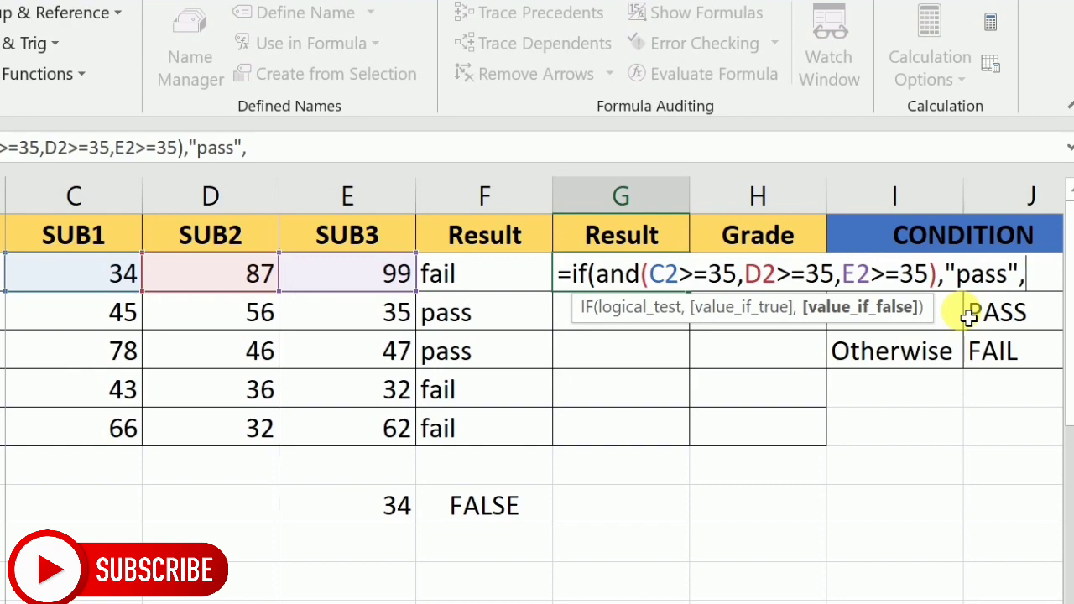
text("fai)
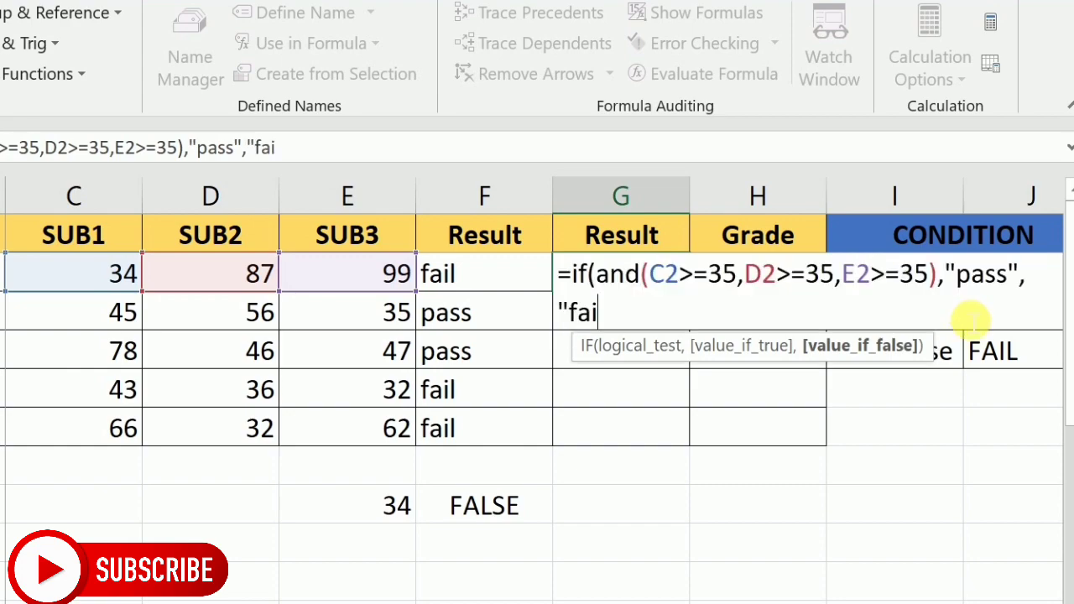
text(l"))
key(Return)
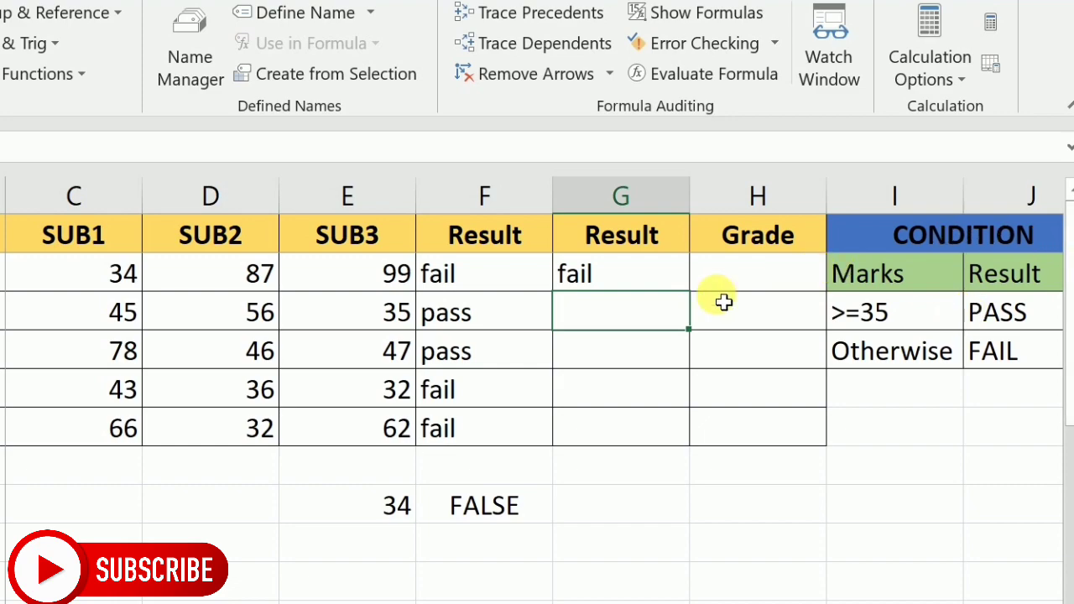
Fill the IF/AND formula from G2 down to G6 for the remaining students.
click(682, 287)
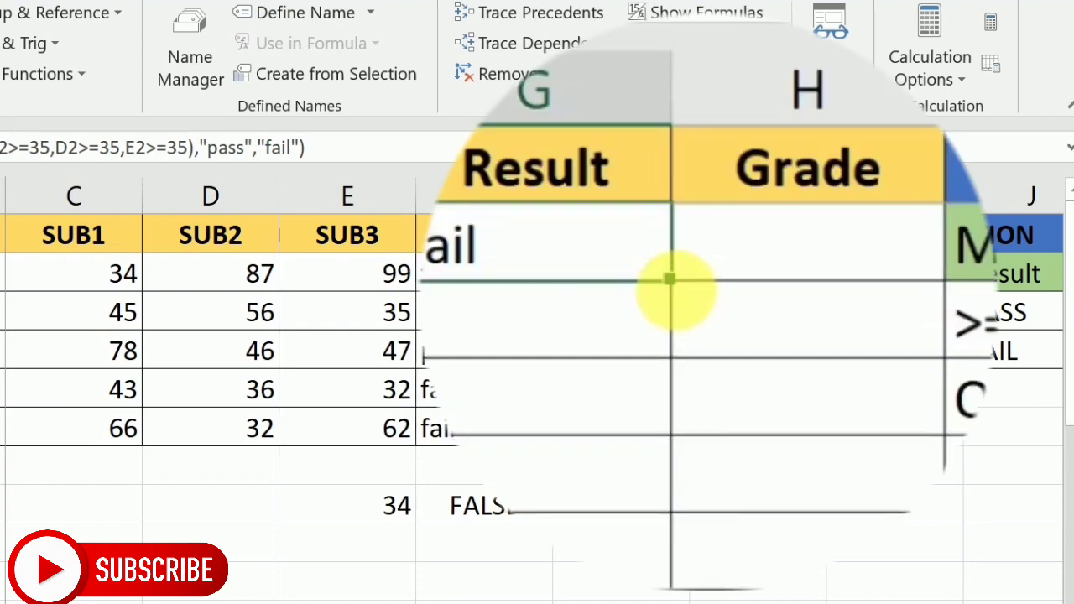
drag(691, 294, 691, 448)
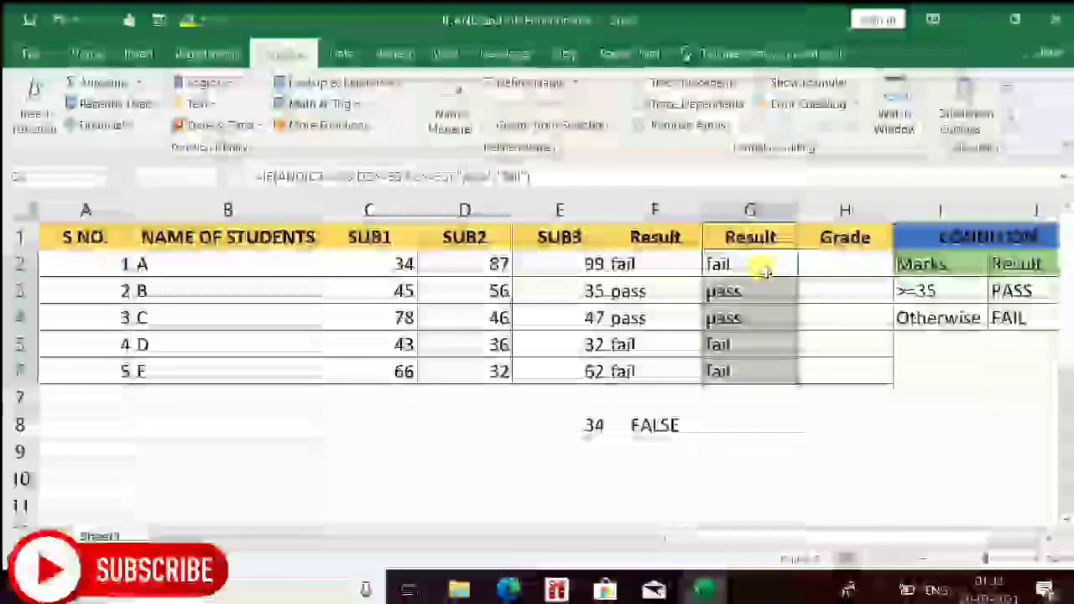
Open the formula in G2 to examine its AND conditions and cell references.
click(766, 270)
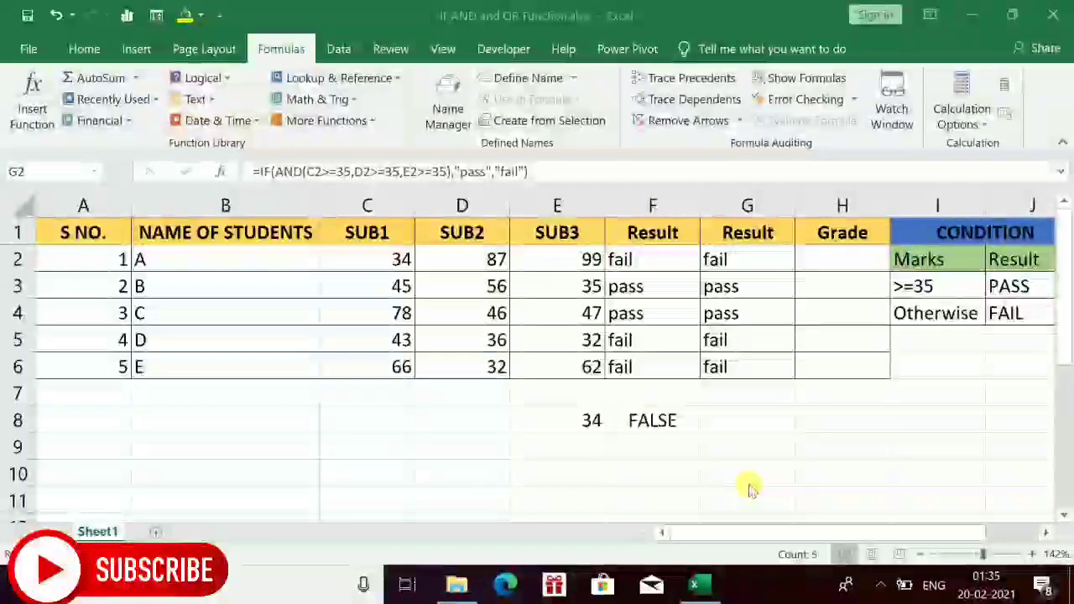
double_click(770, 267)
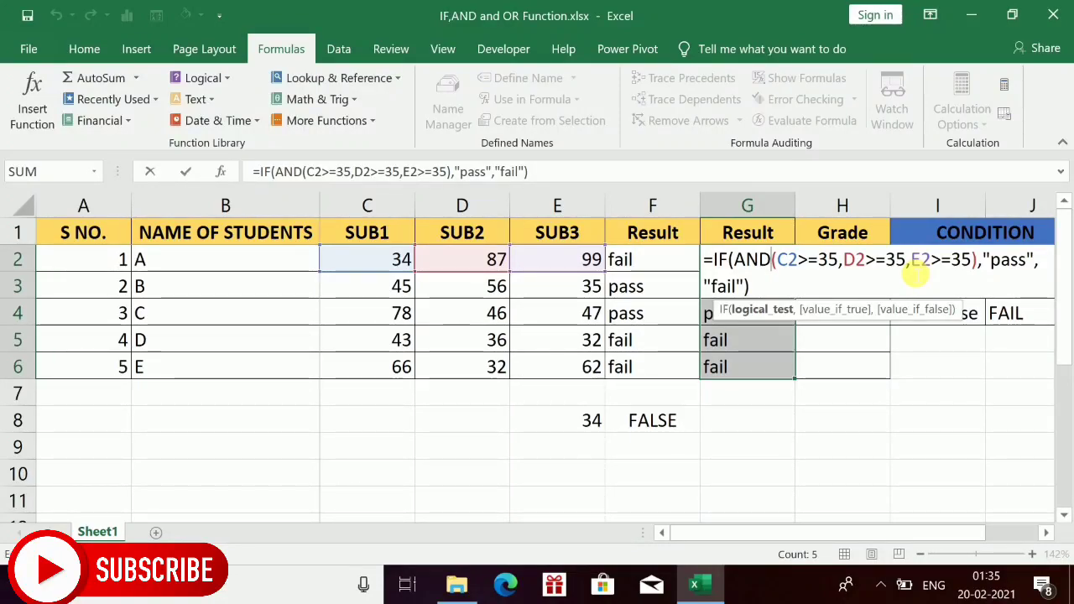
Open Evaluate Formula for the result in G2 and evaluate its first condition, C2>=35.
key(ctrl+Return)
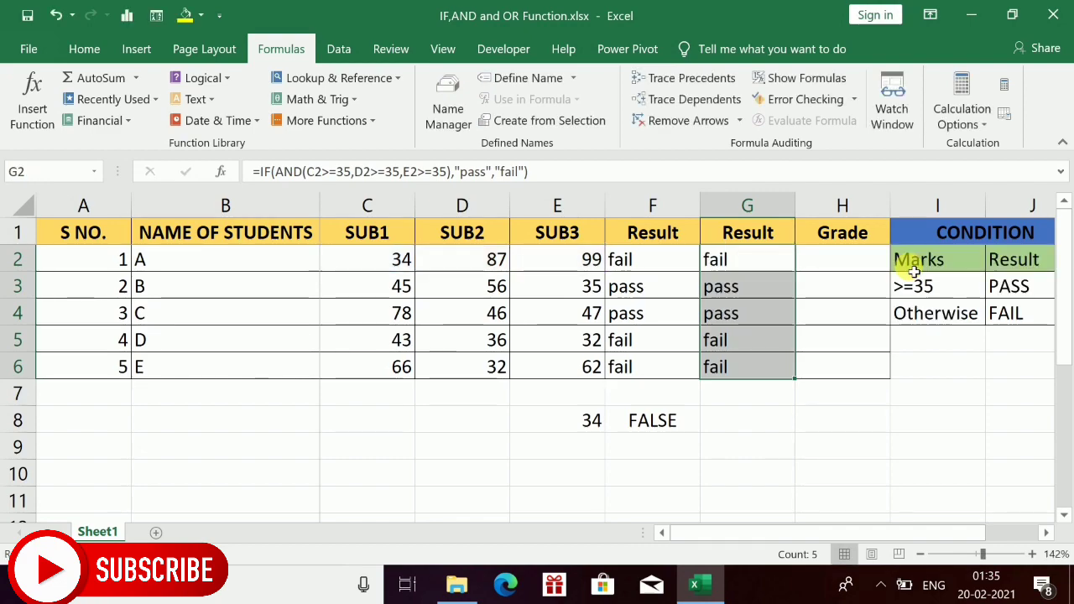
click(769, 267)
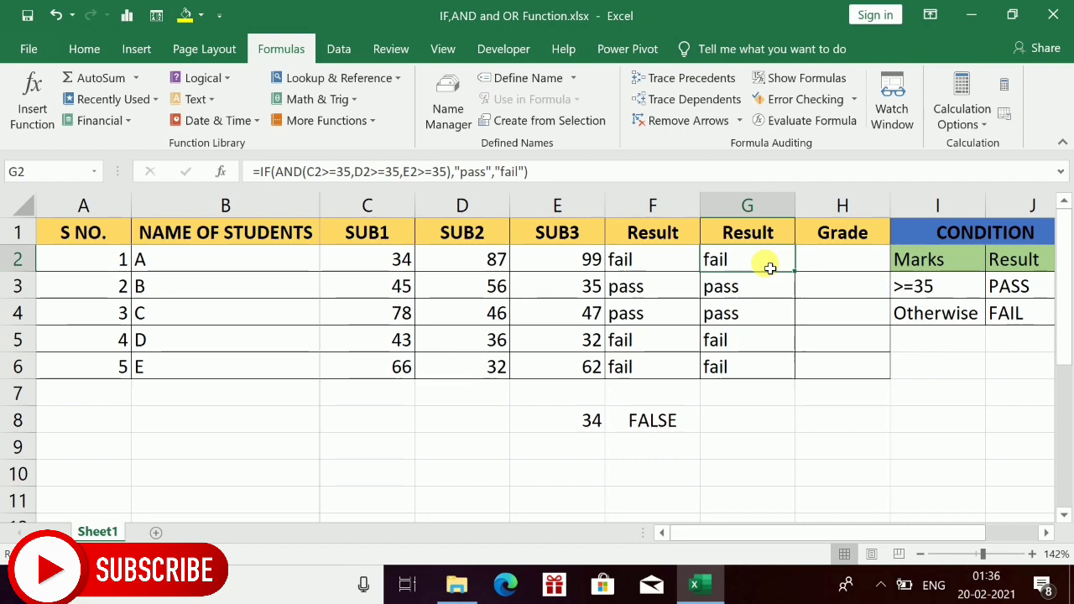
key(alt+m)
key(v)
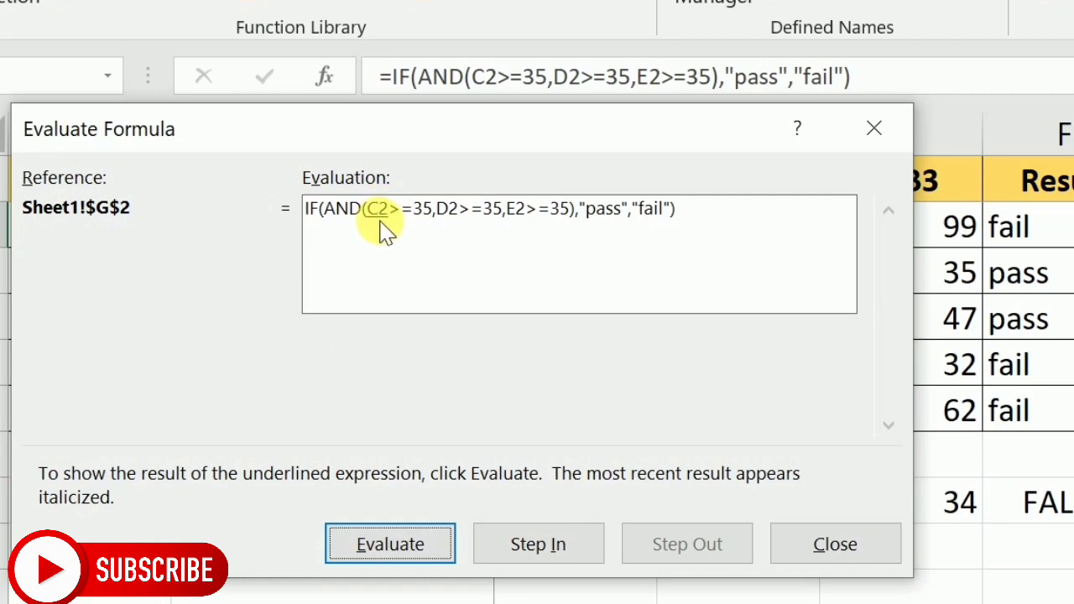
click(391, 534)
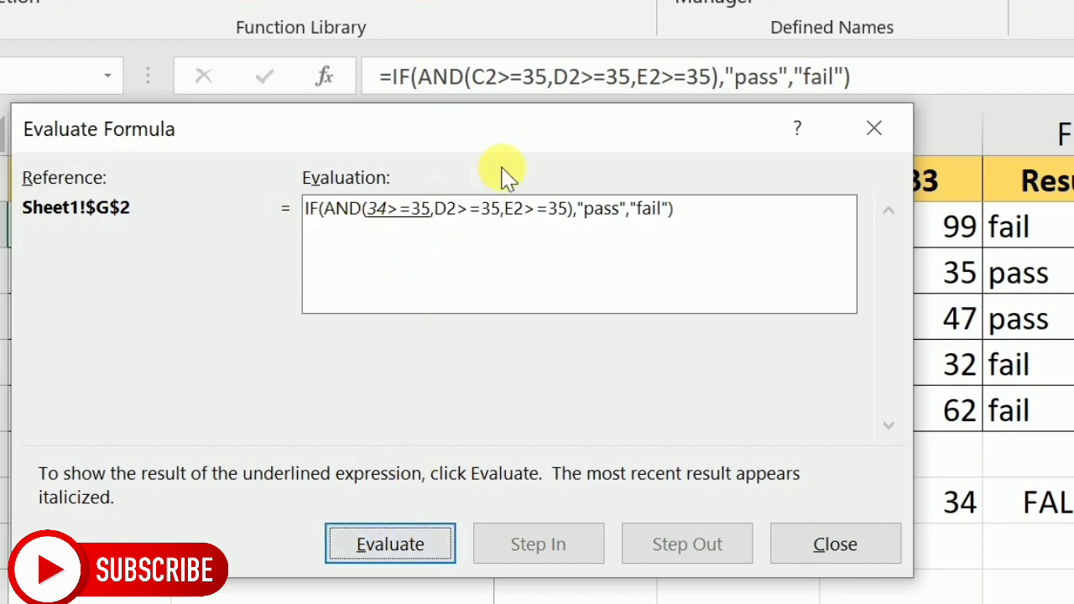
drag(604, 137, 937, 339)
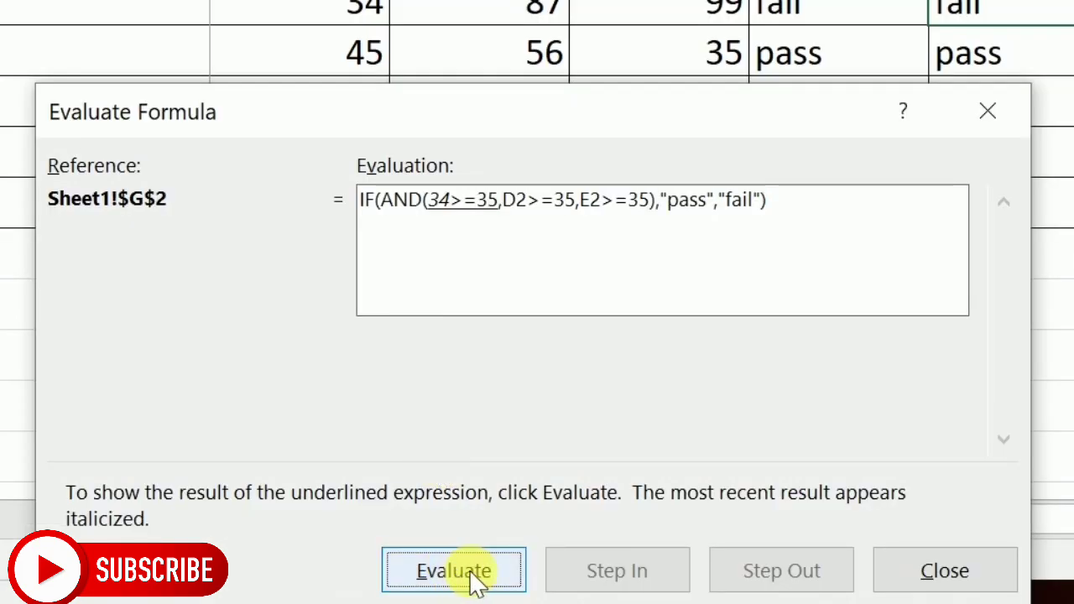
click(472, 579)
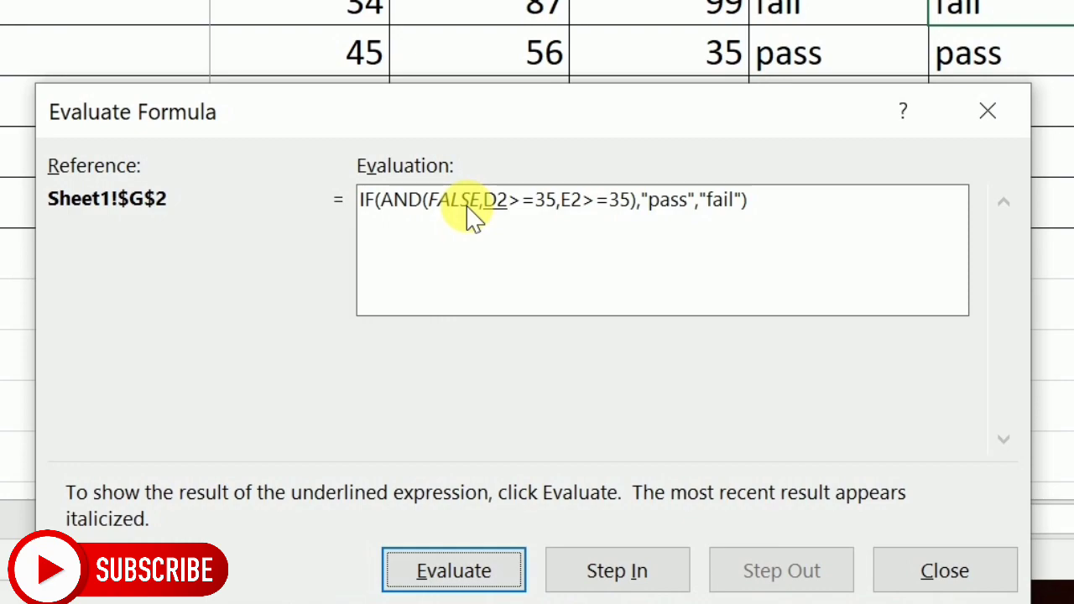
Evaluate the D2>=35 and E2>=35 conditions of the formula in G2 one part at a time.
click(480, 590)
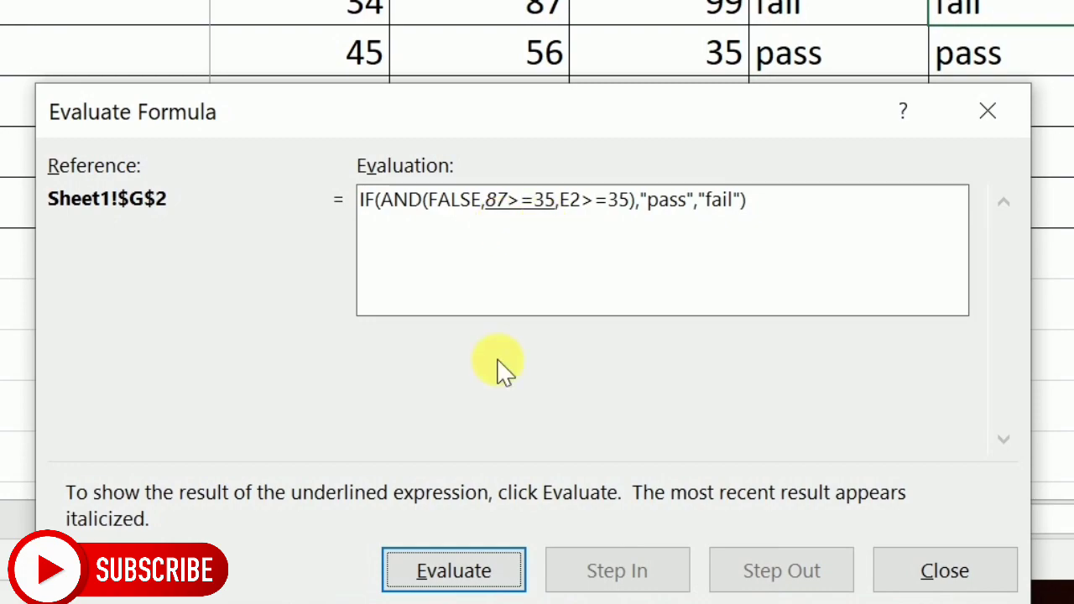
click(453, 571)
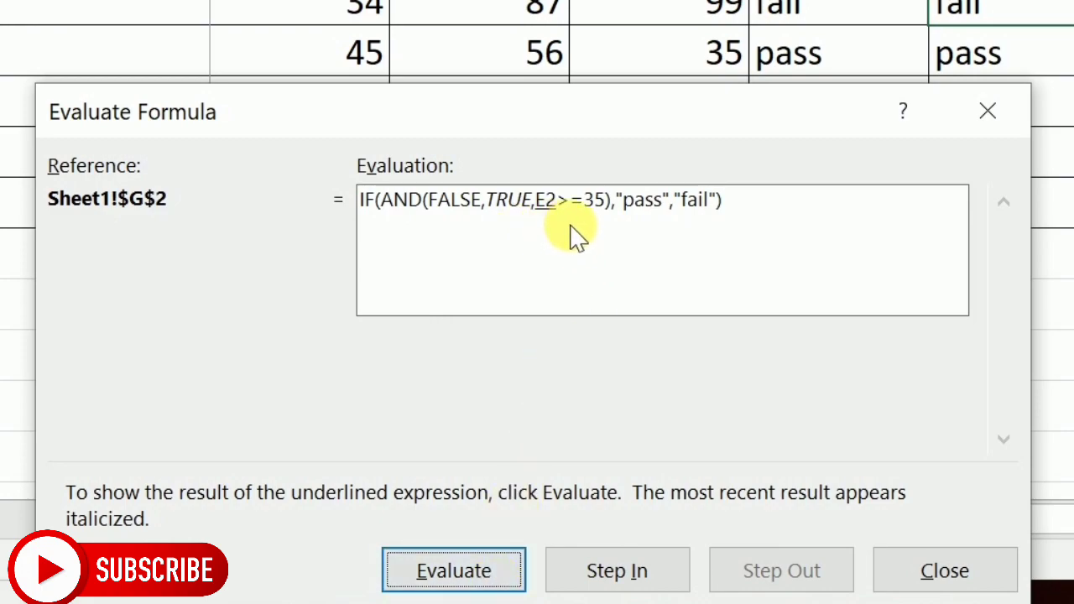
click(453, 571)
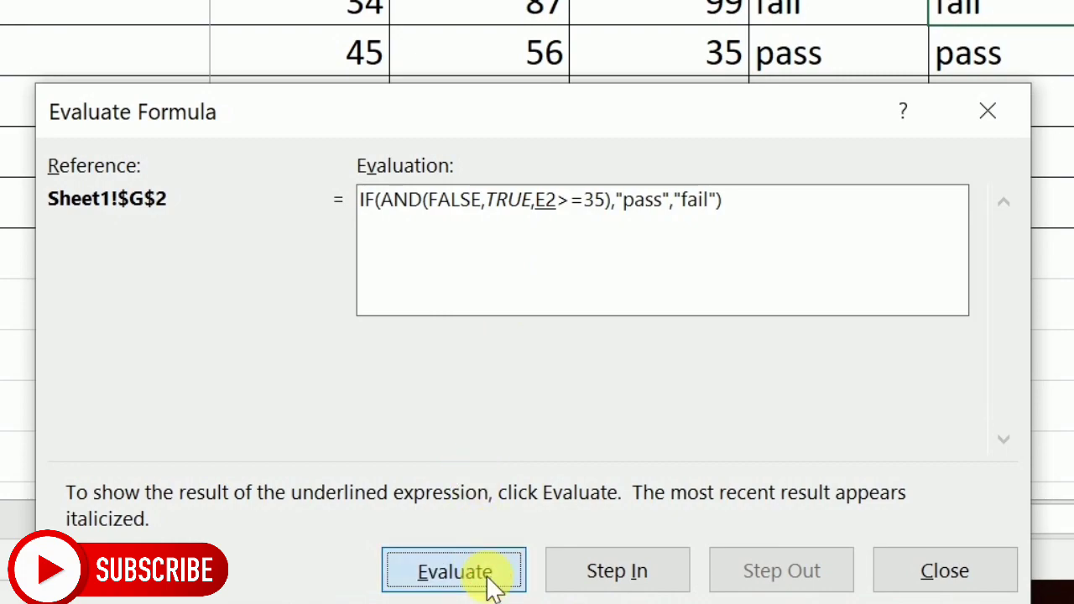
click(491, 579)
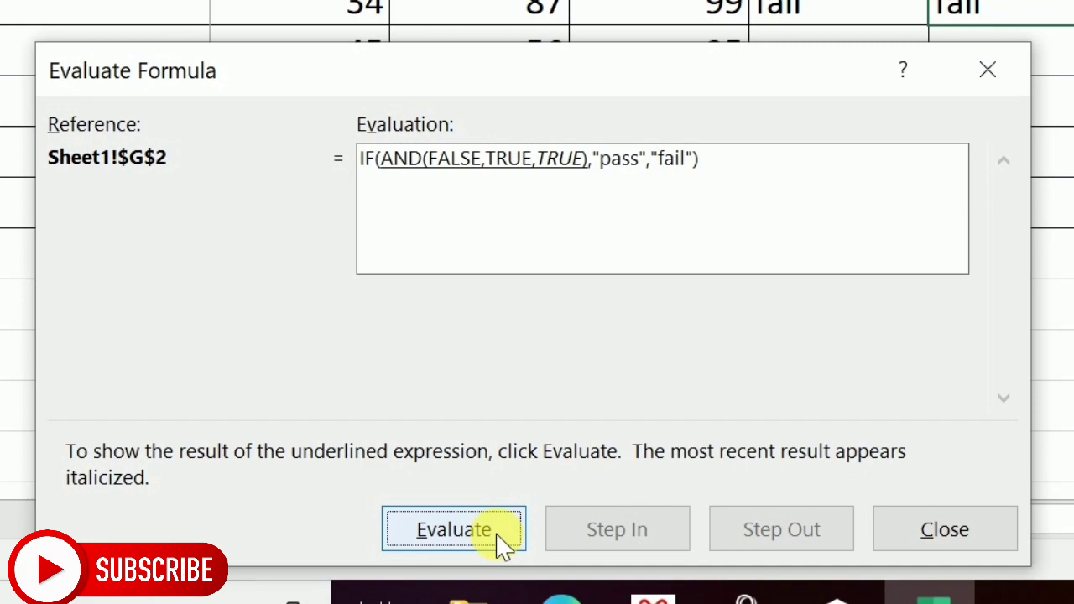
Evaluate the AND test and the final IF result of G2, and close the formula evaluation.
click(503, 544)
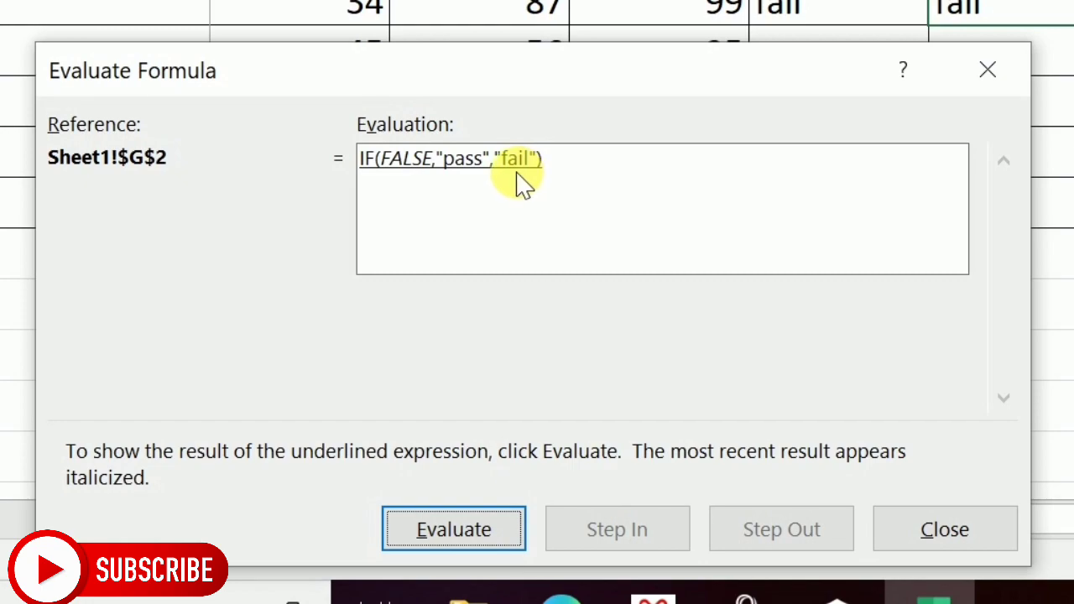
click(480, 519)
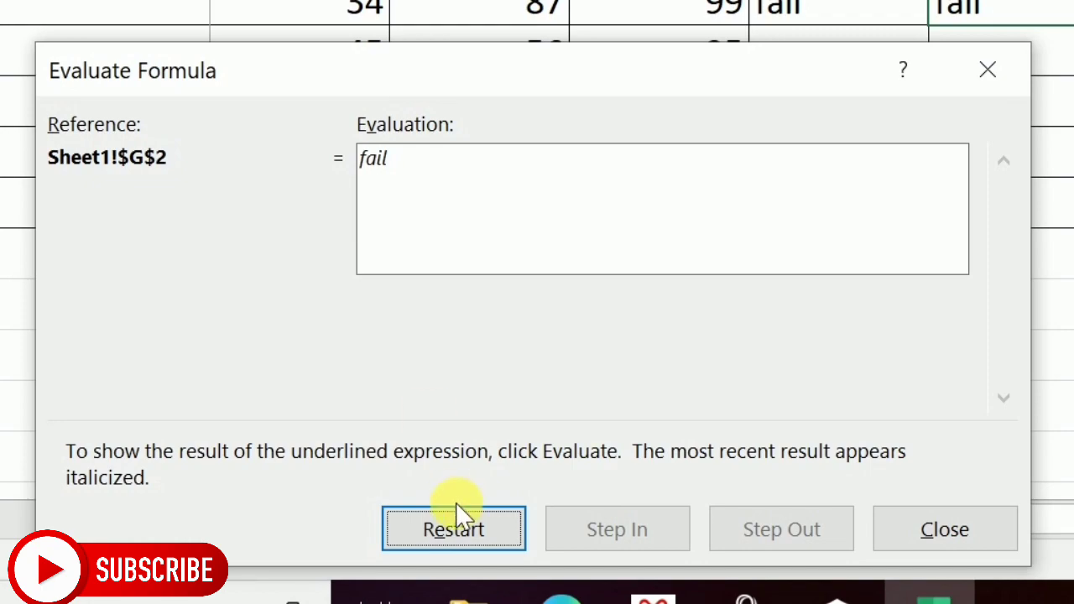
click(966, 525)
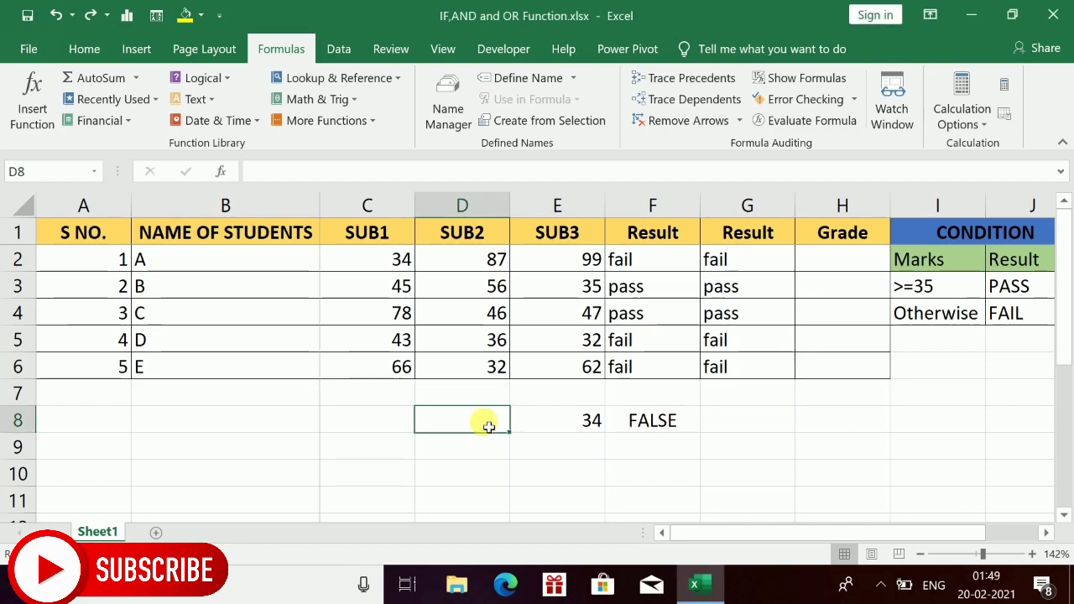
Enter the formula =OR(E8>=35) in cell D8.
text(=)
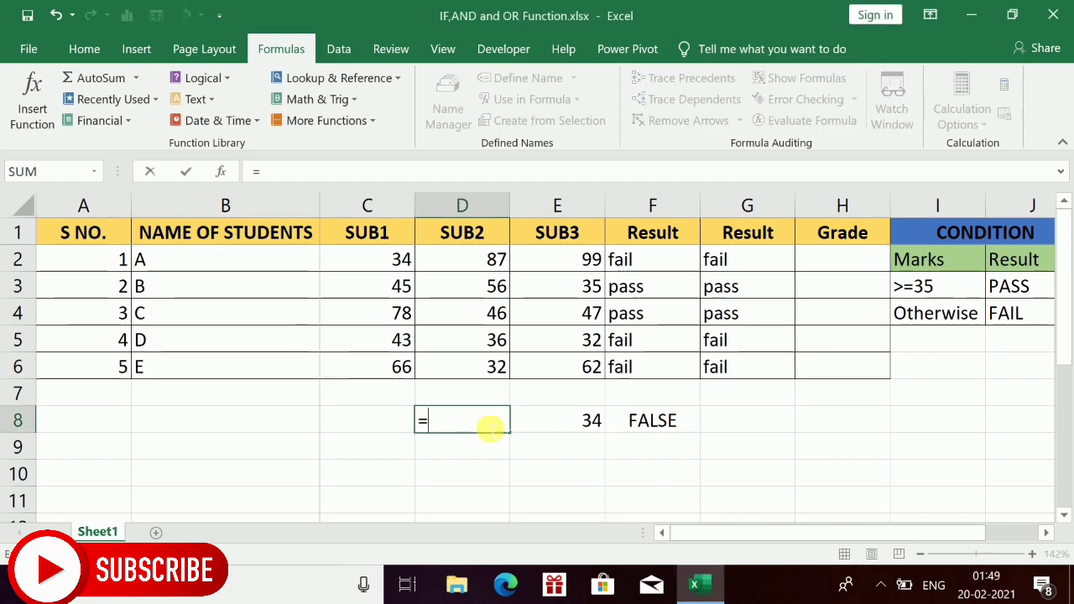
text(or)
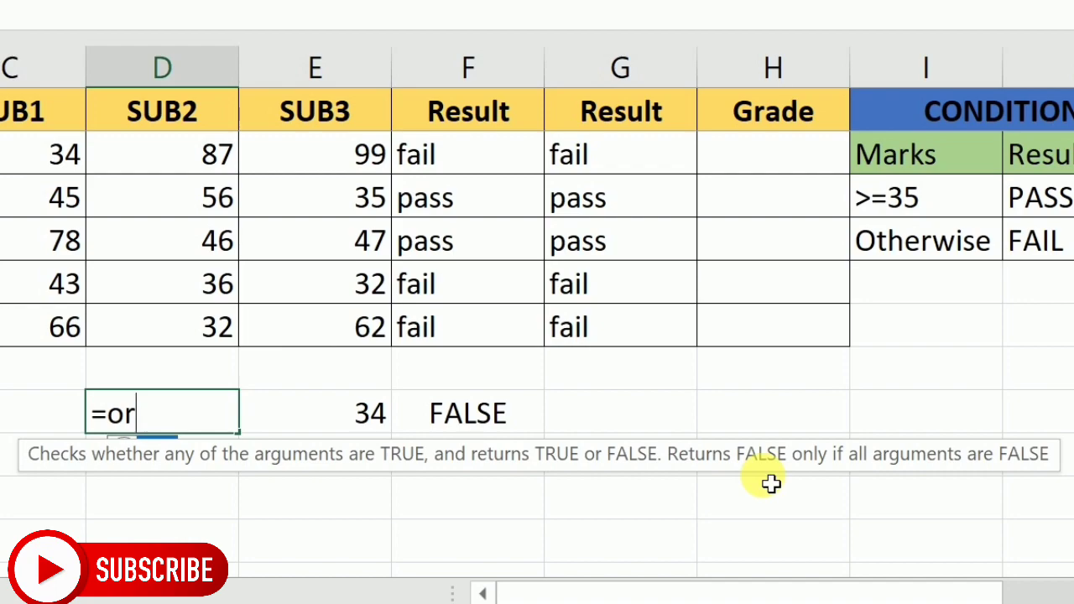
text(()
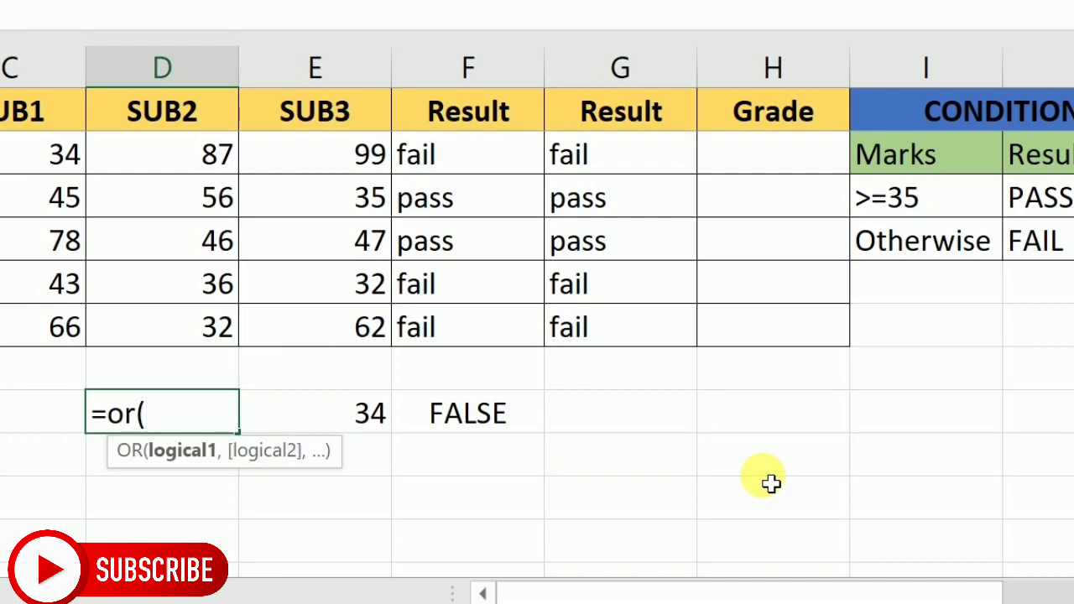
click(359, 425)
text(>=35))
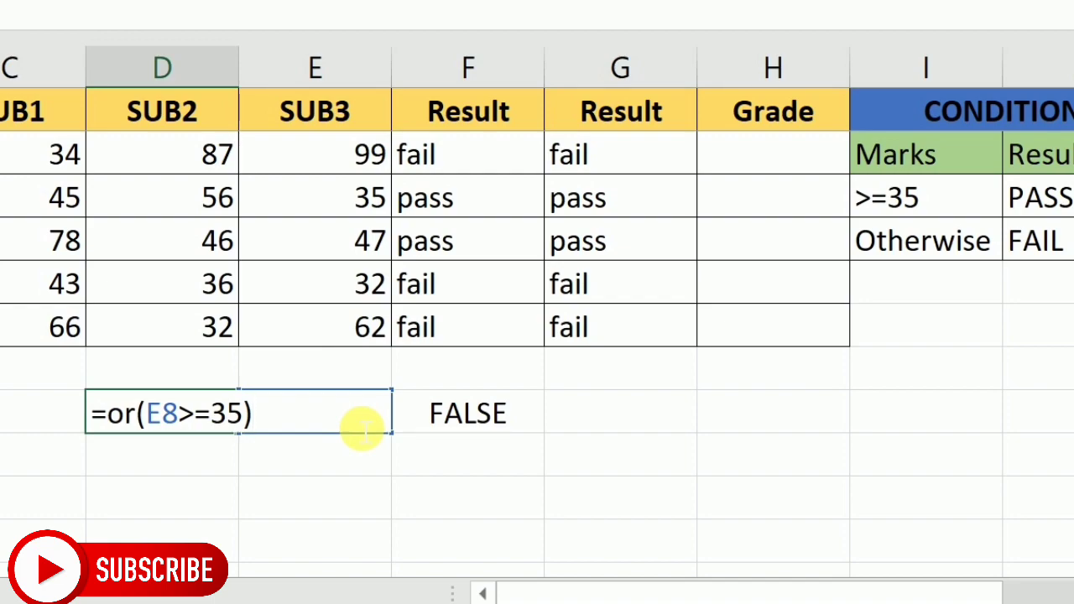
key(Return)
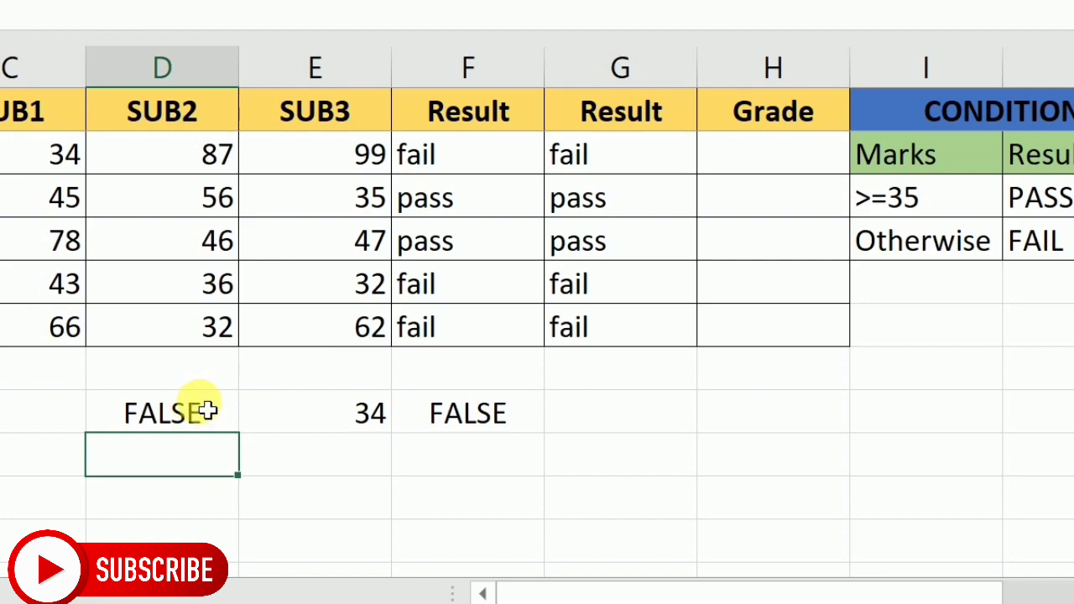
Test the formulas in D8 and F8 by setting E8 to 35 and finally to 36.
click(289, 430)
text(35)
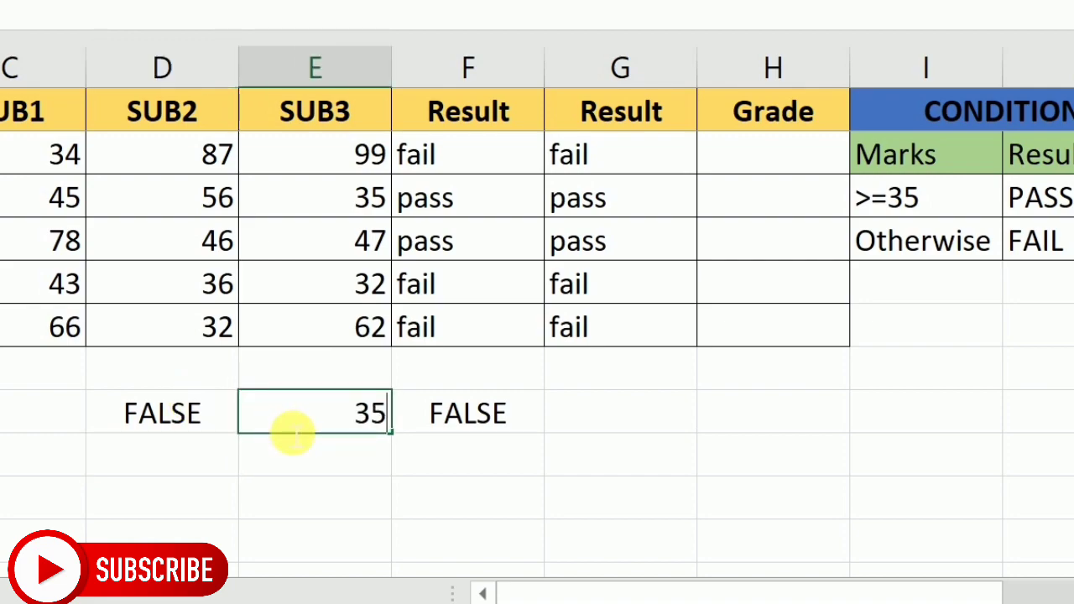
key(Return)
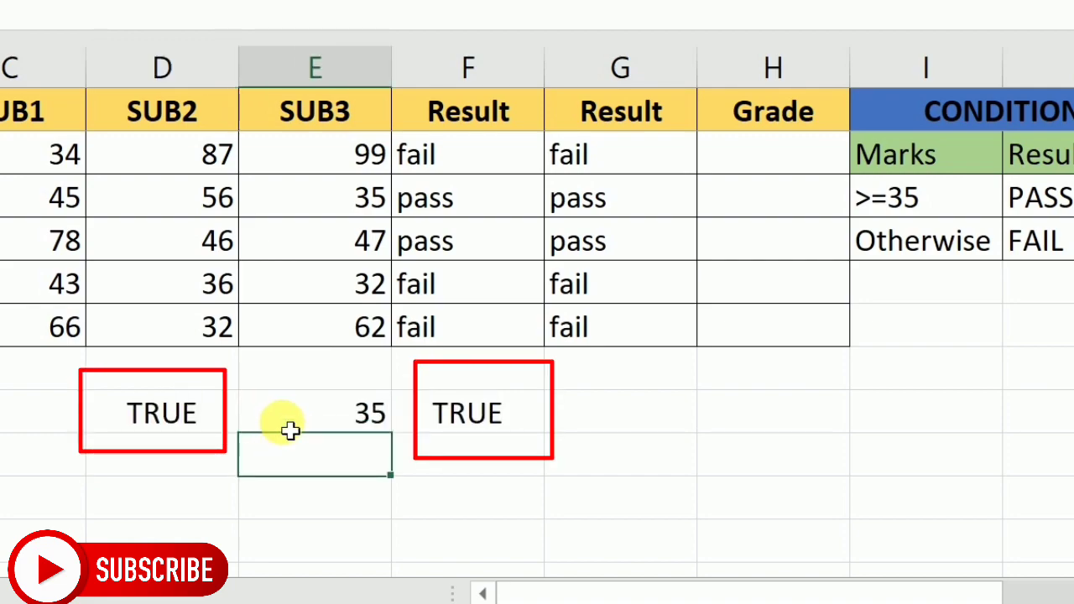
click(318, 423)
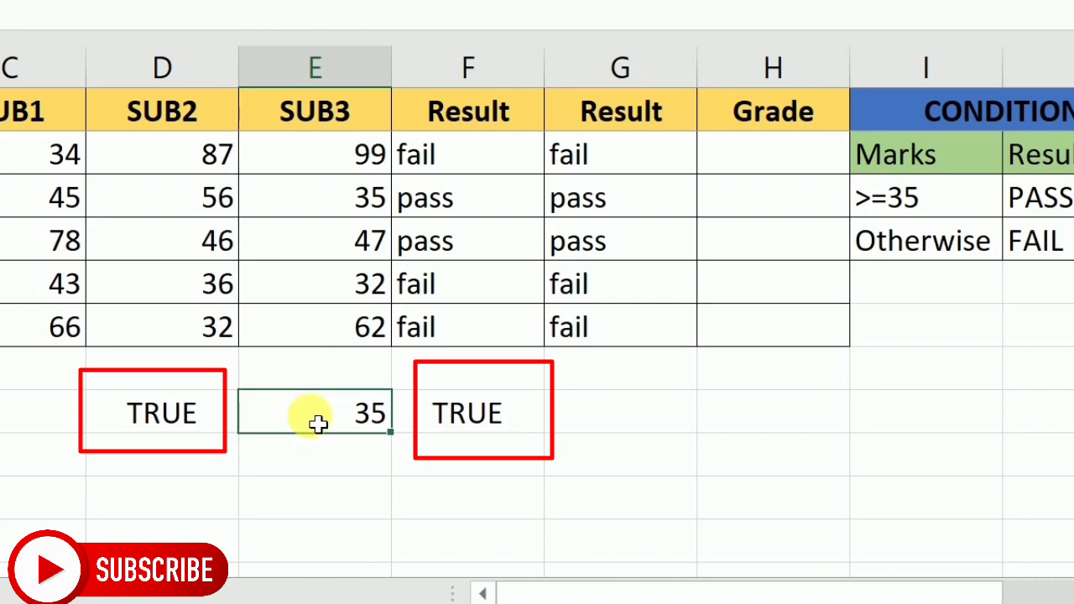
text(36)
key(Return)
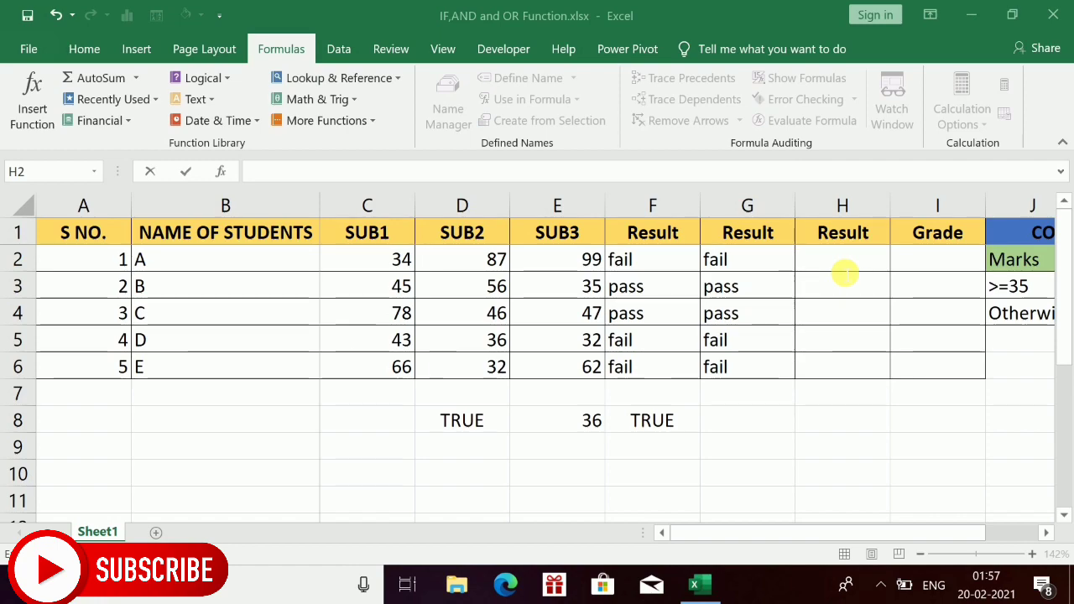
Start an IF formula in H2 with a nested OR test whose first condition is C2<35.
double_click(844, 270)
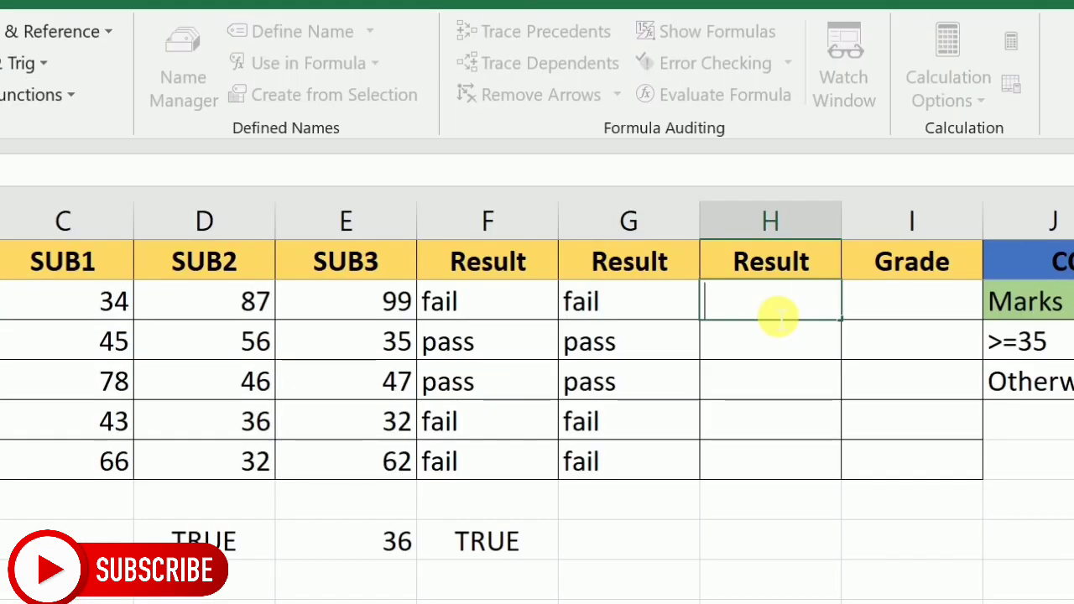
text(=)
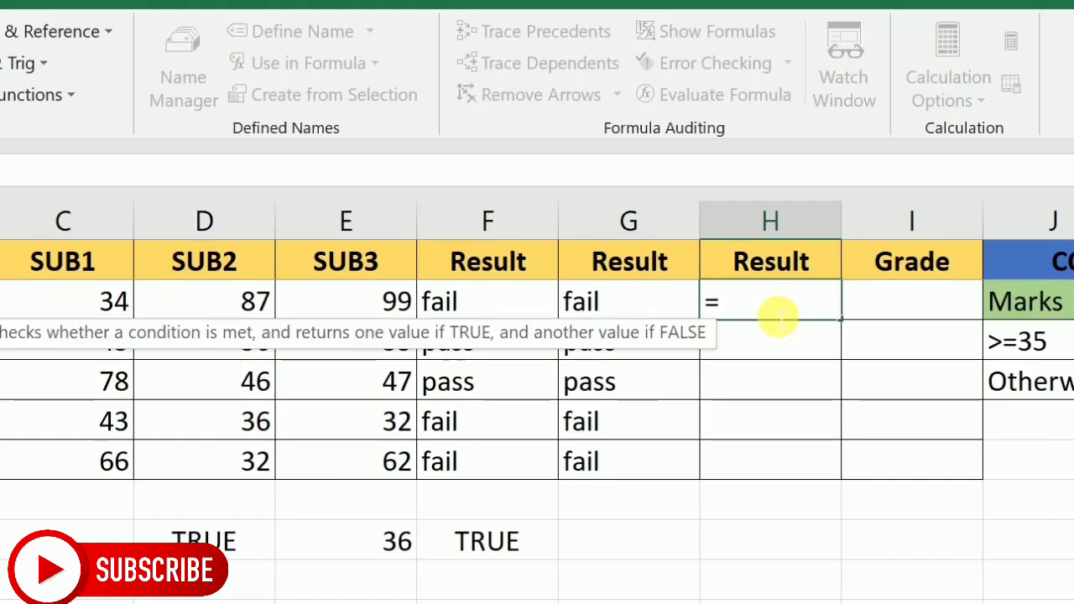
text(if()
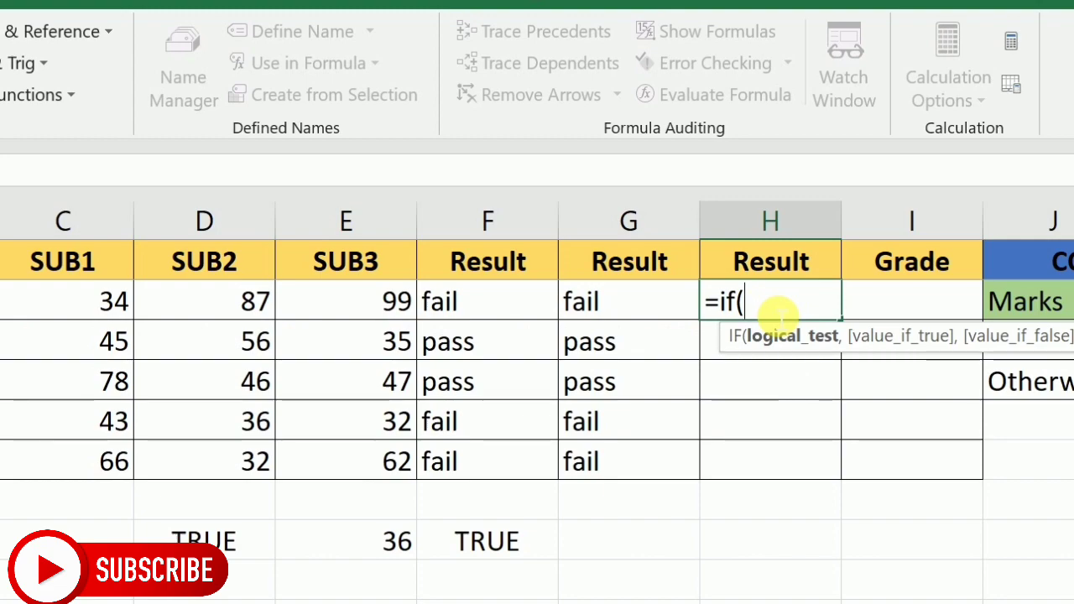
text(or)
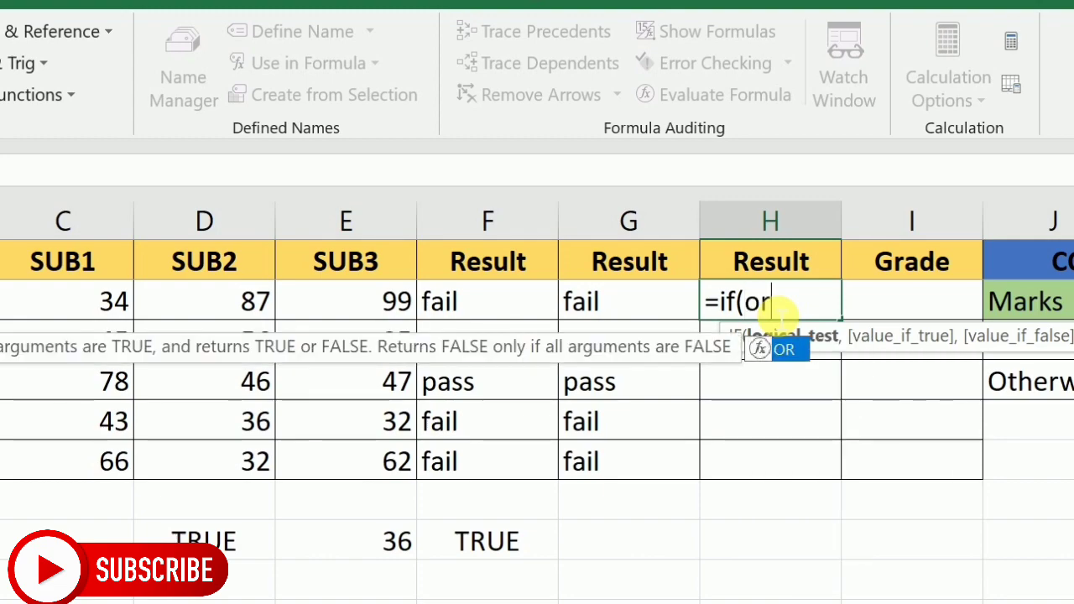
text(()
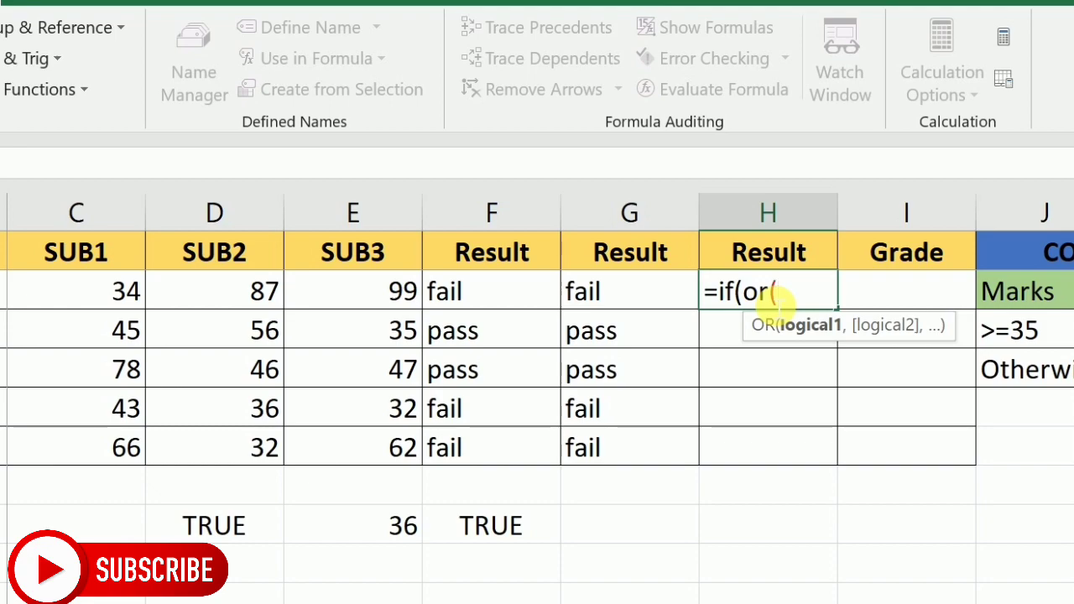
click(109, 295)
text(<)
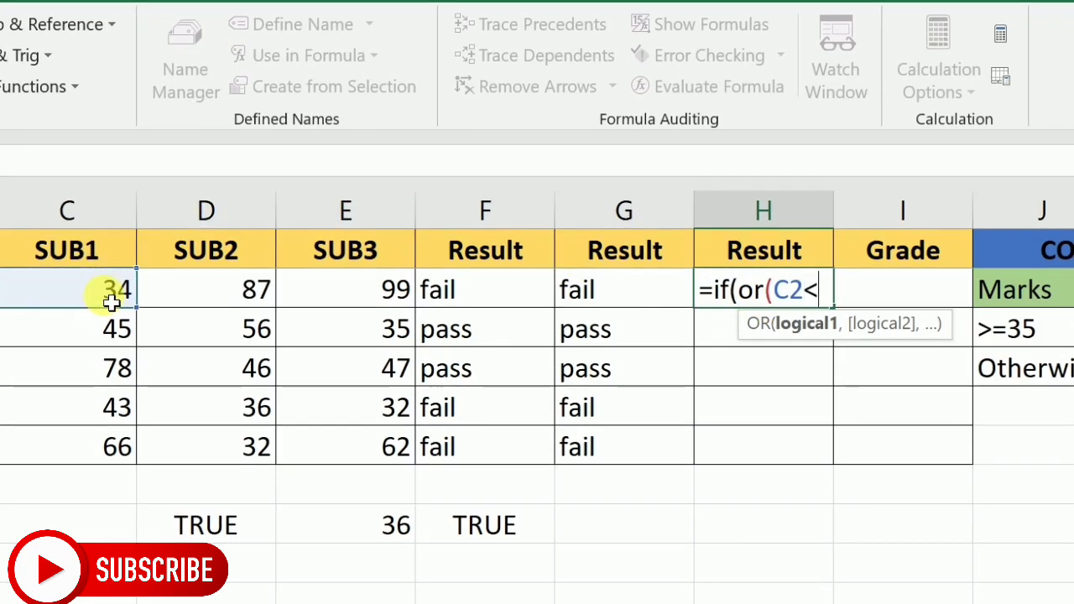
text(35)
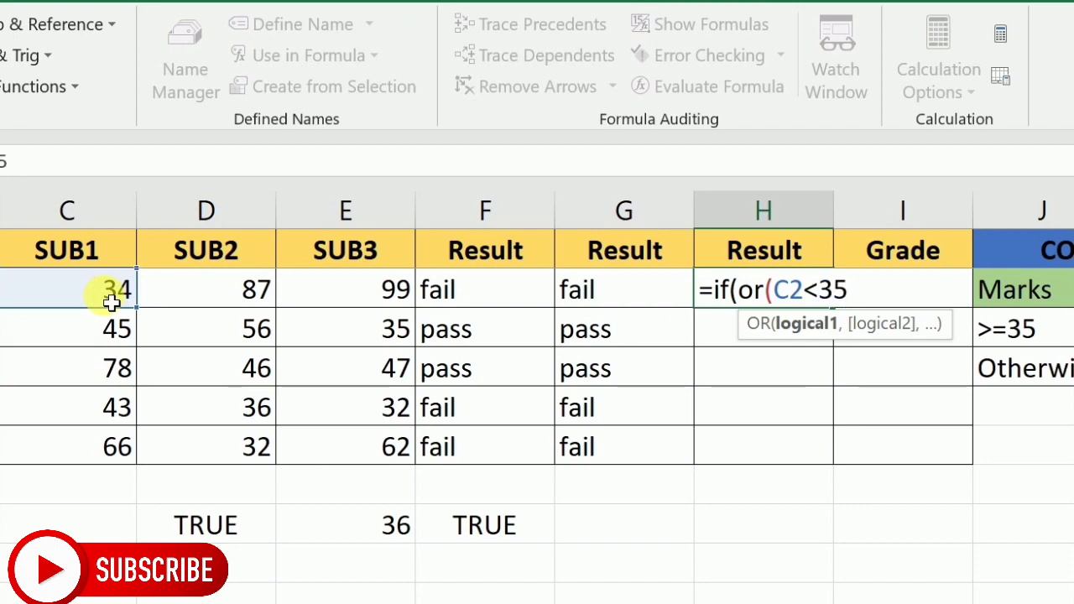
text(,)
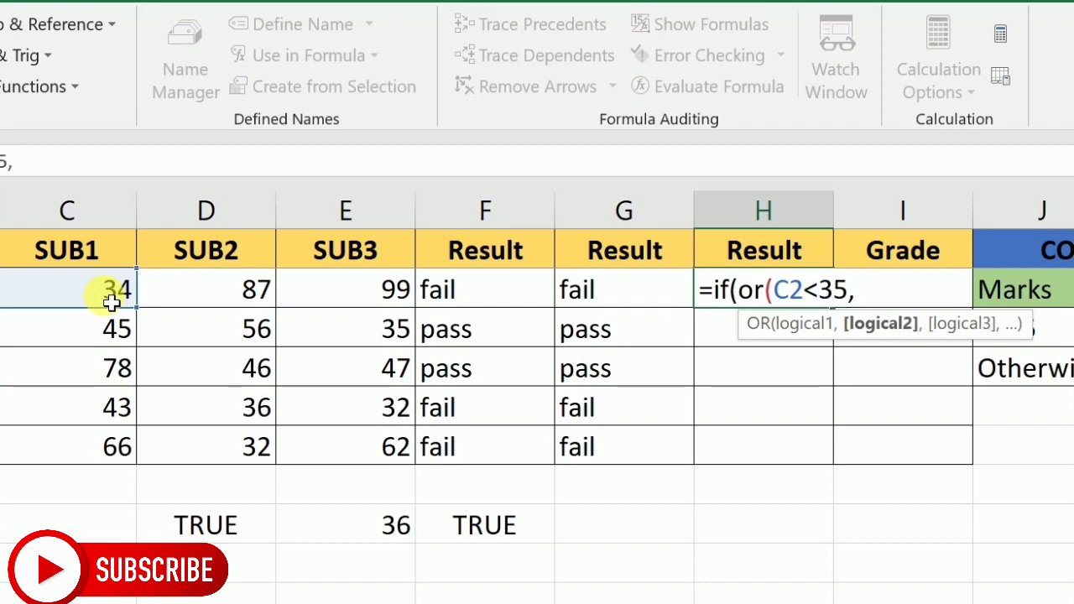
Add the conditions D2<35 and E2<35 to the OR test in H2 and close its parenthesis.
click(192, 298)
text(<35)
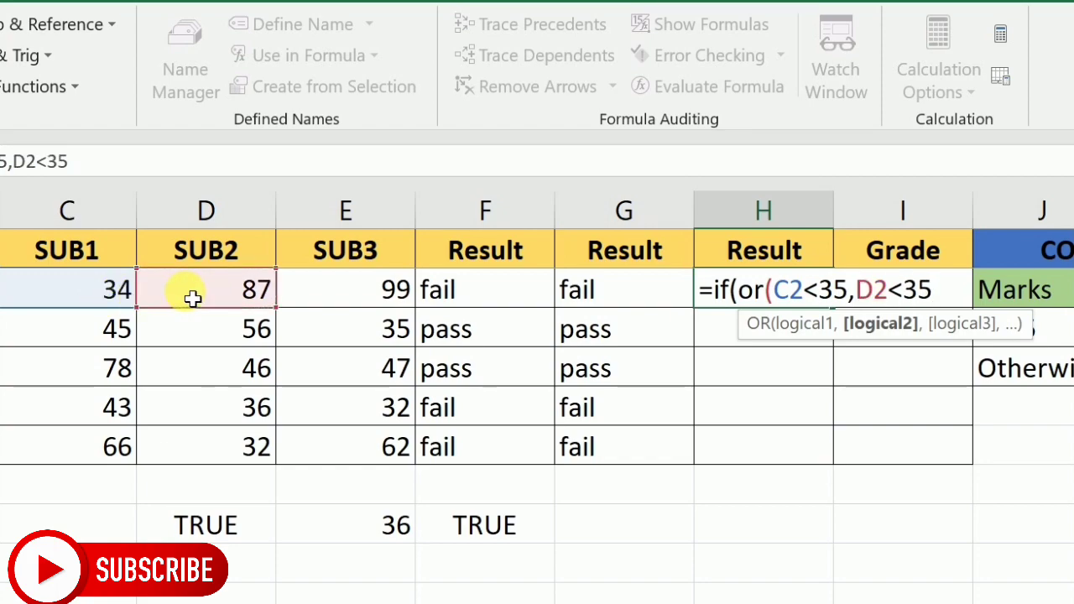
text(,)
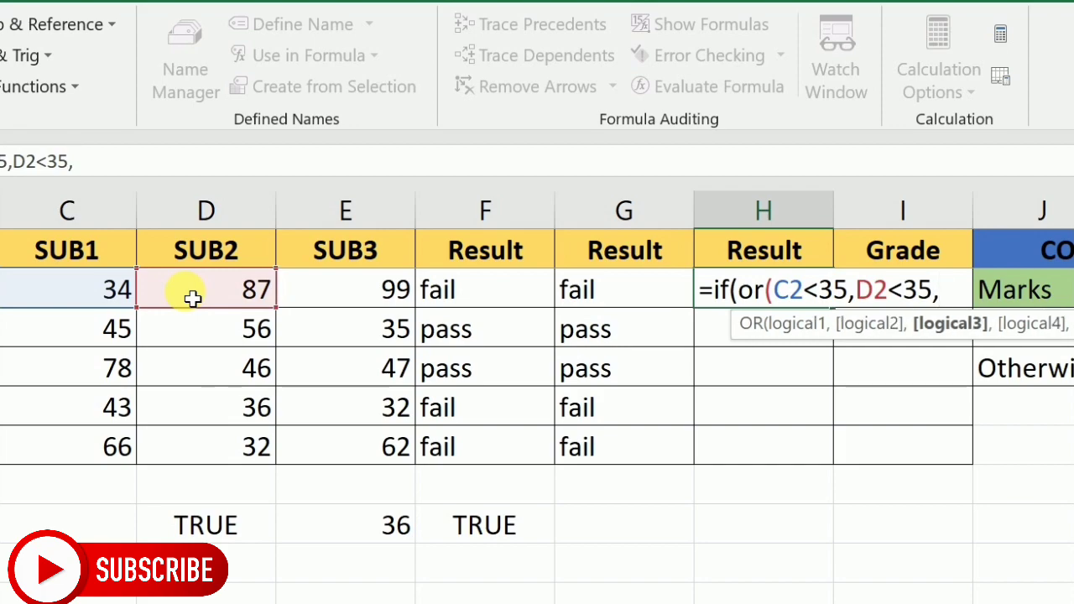
click(321, 298)
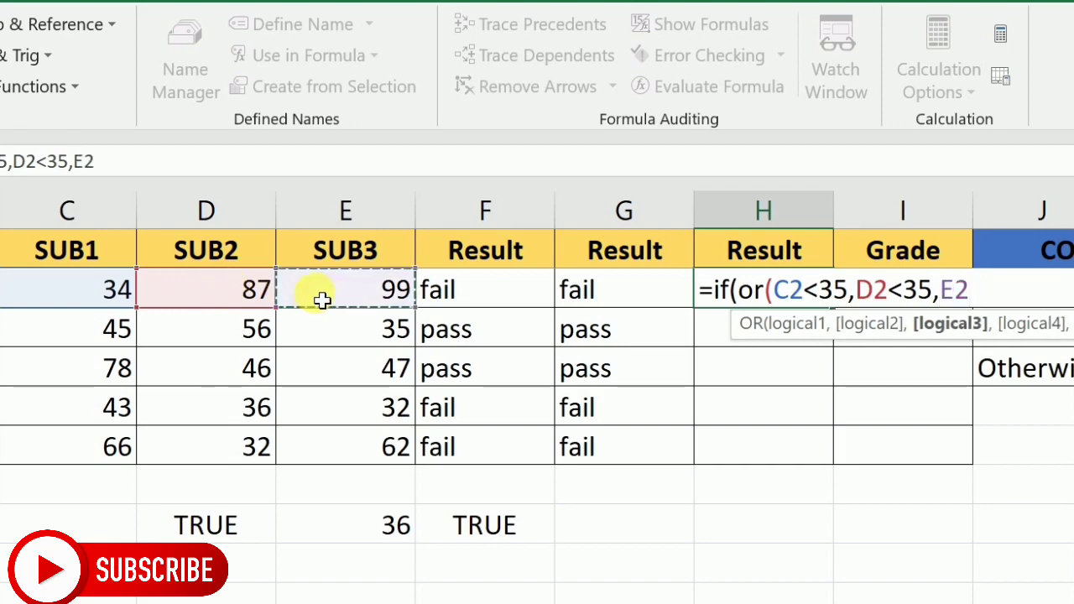
text(<35)
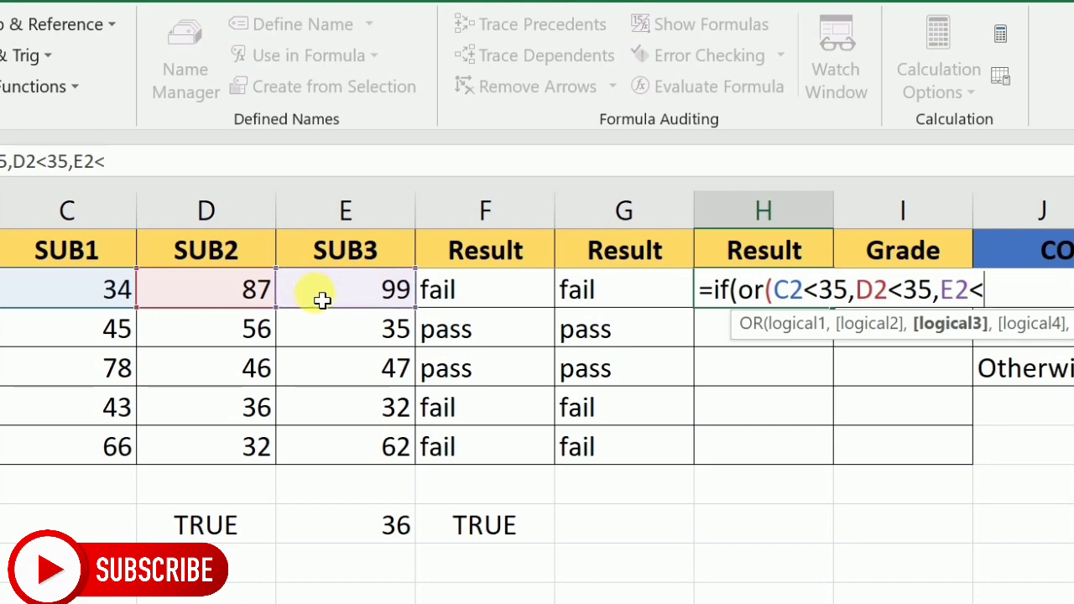
text())
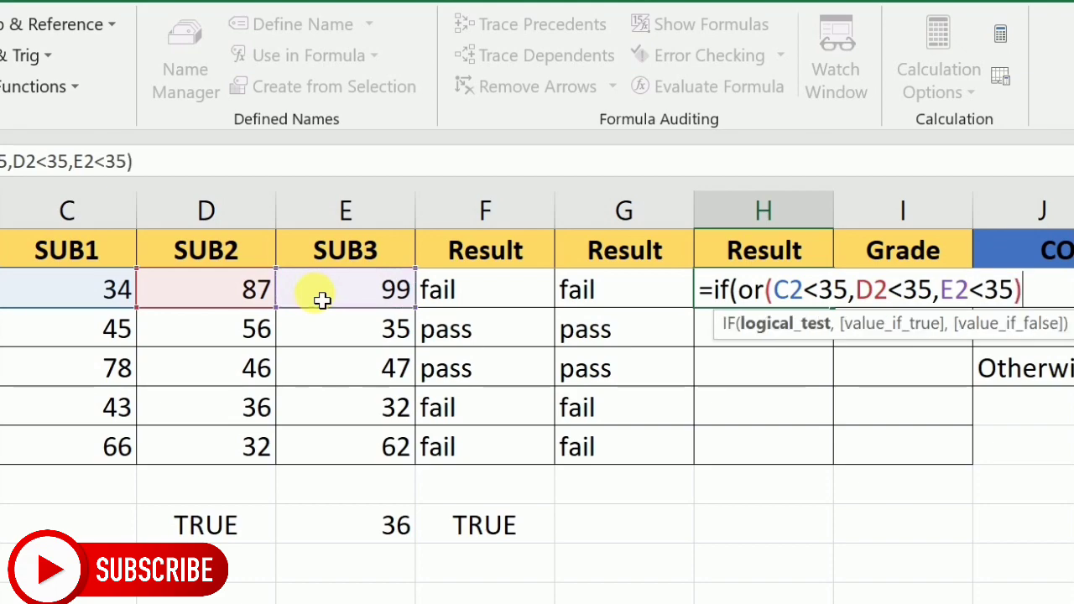
Complete the IF formula in H2 with "fail" as the value if true and "pass" as the value if false.
text(,)
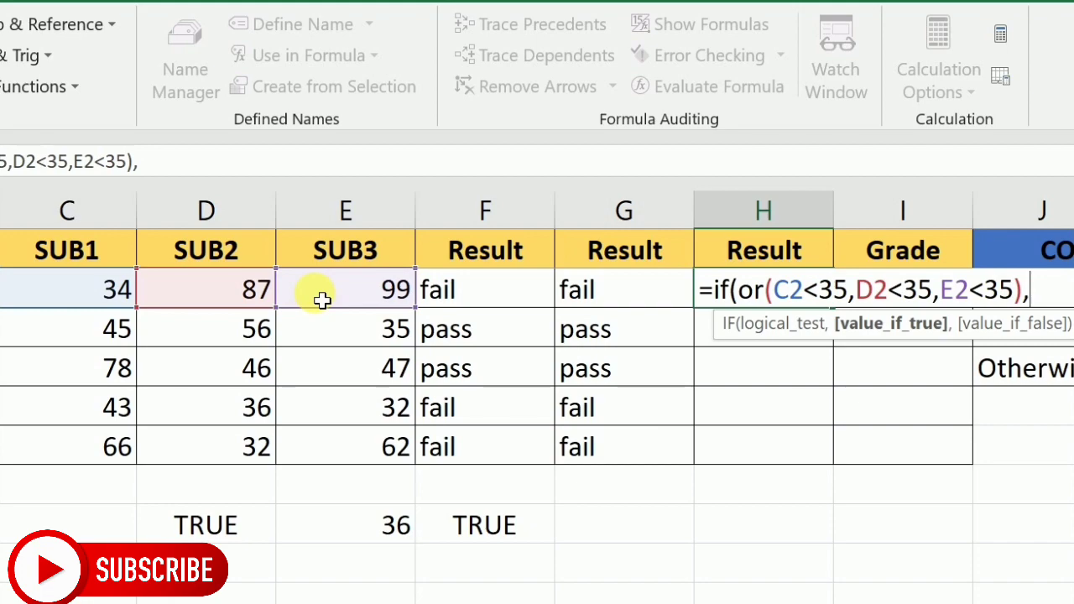
text(")
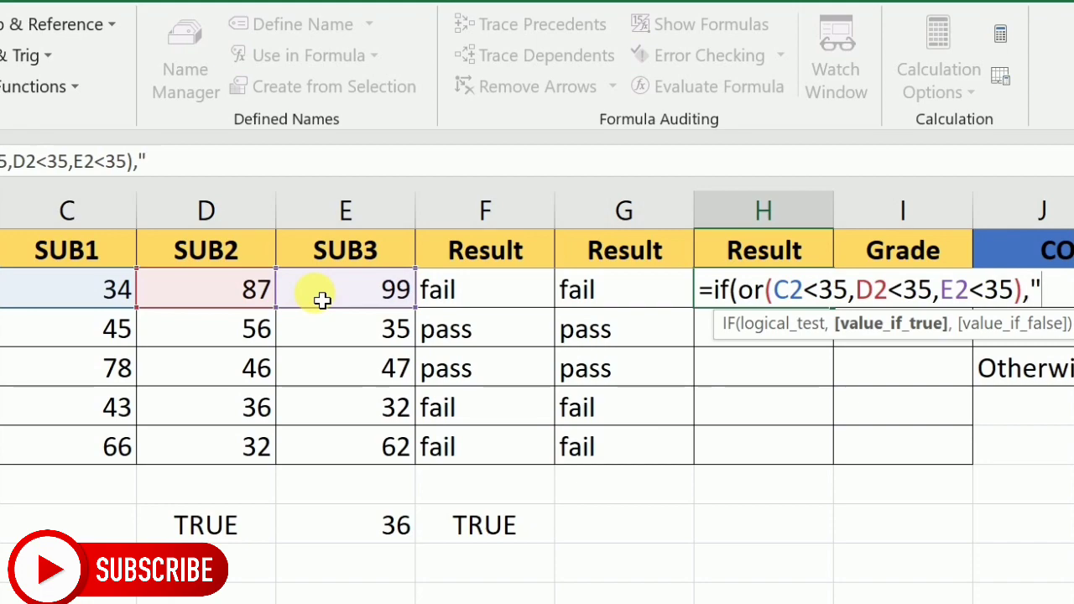
text(fail)
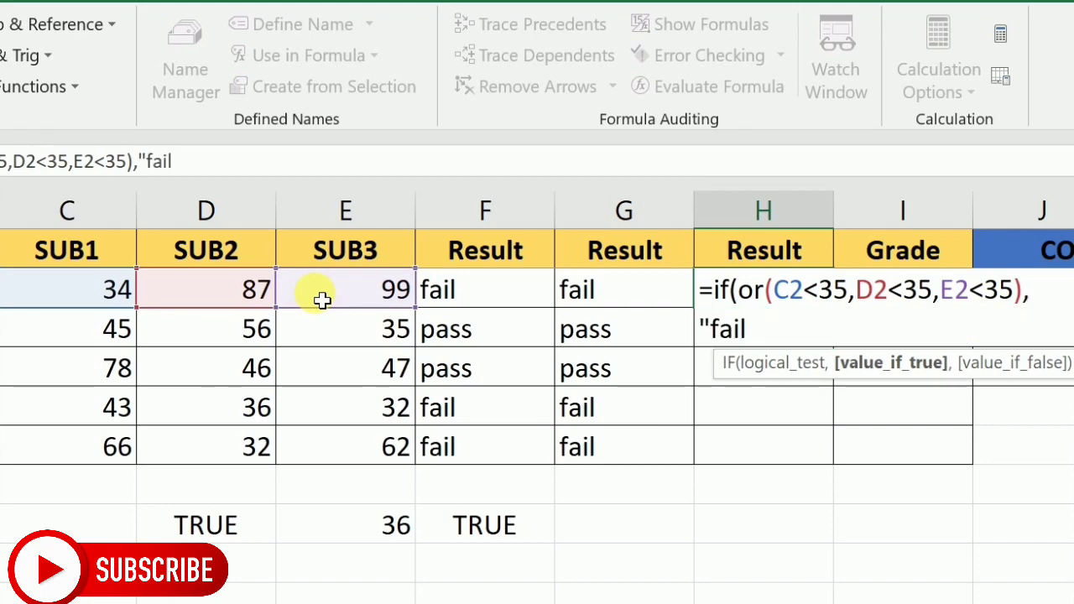
text(",)
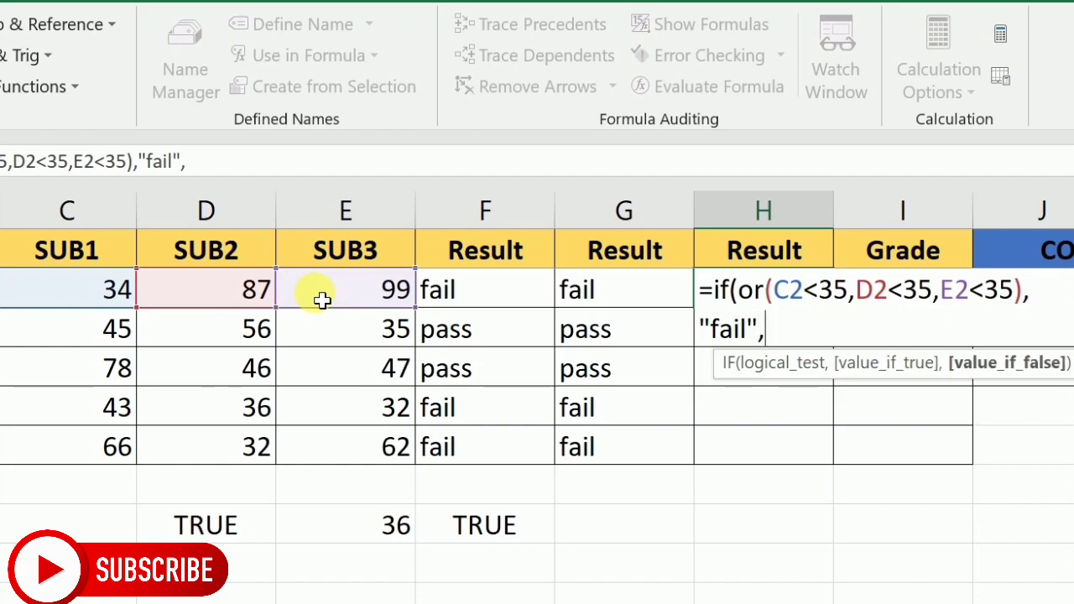
text(")
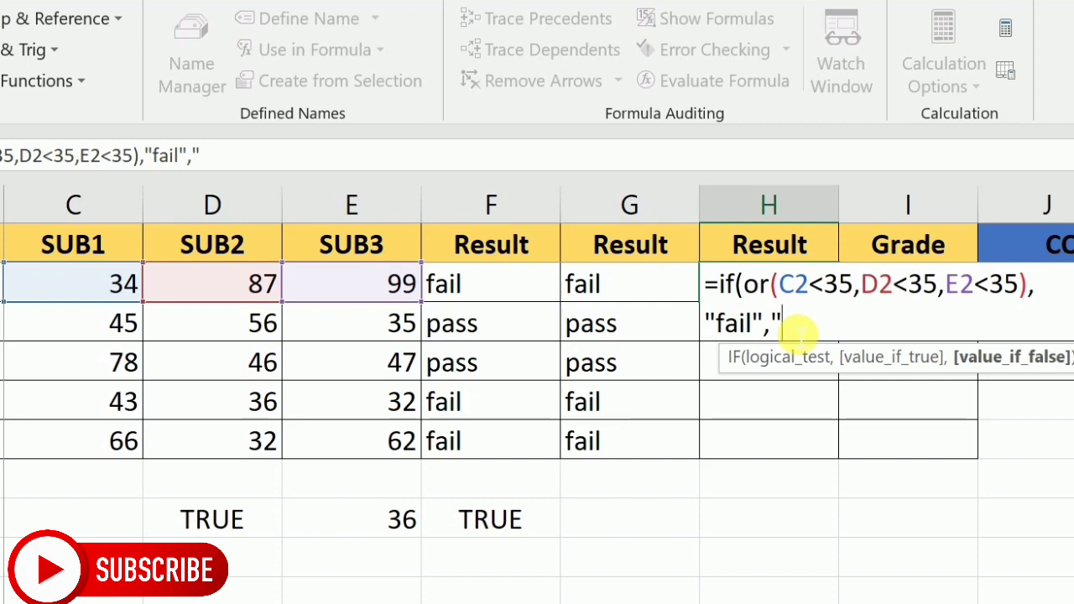
text(pass)
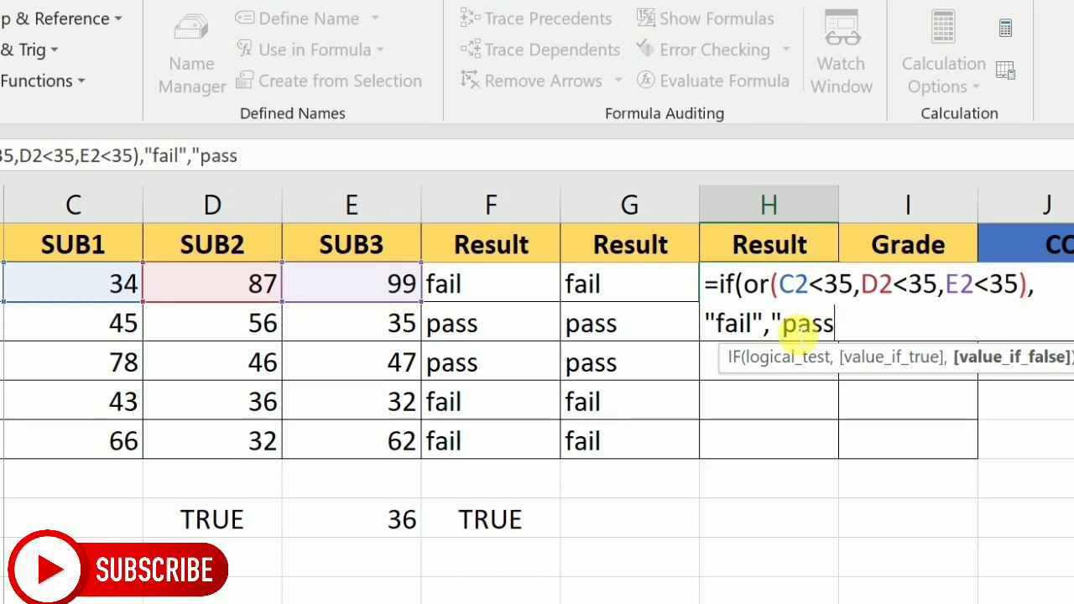
text(")
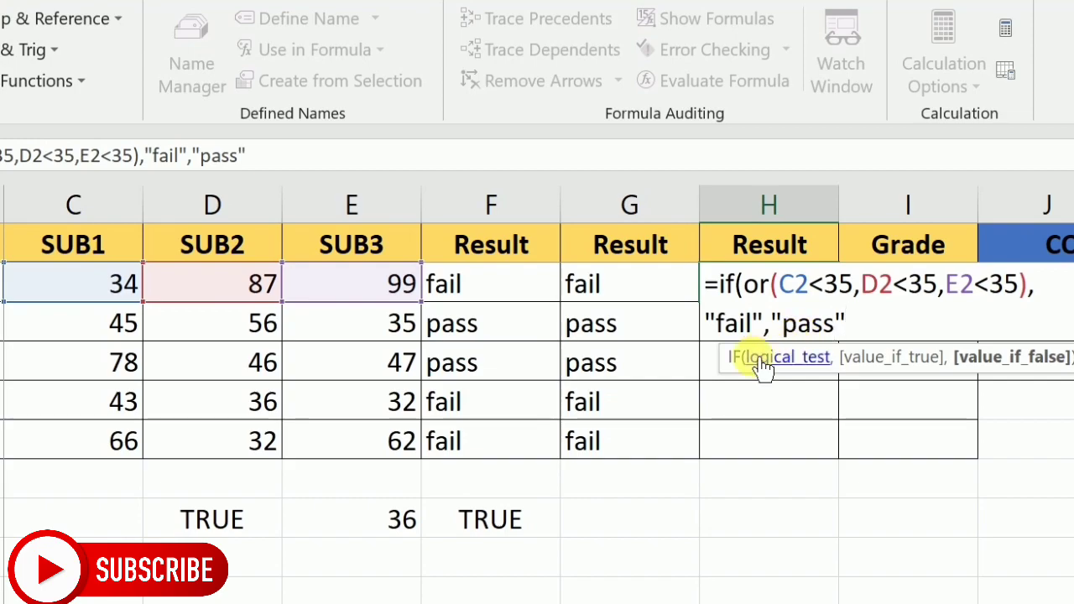
text())
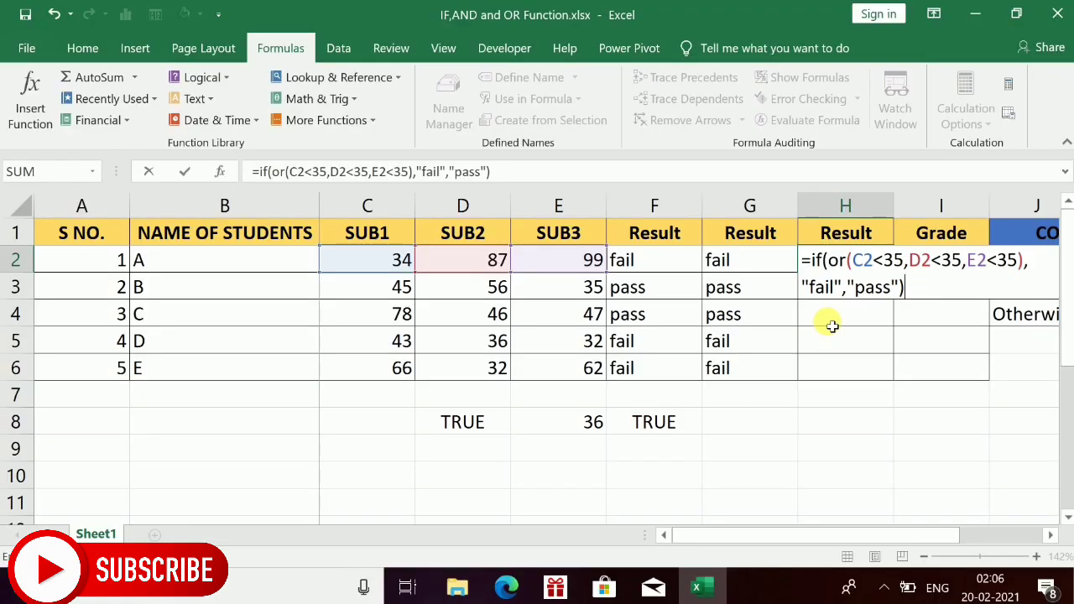
key(Return)
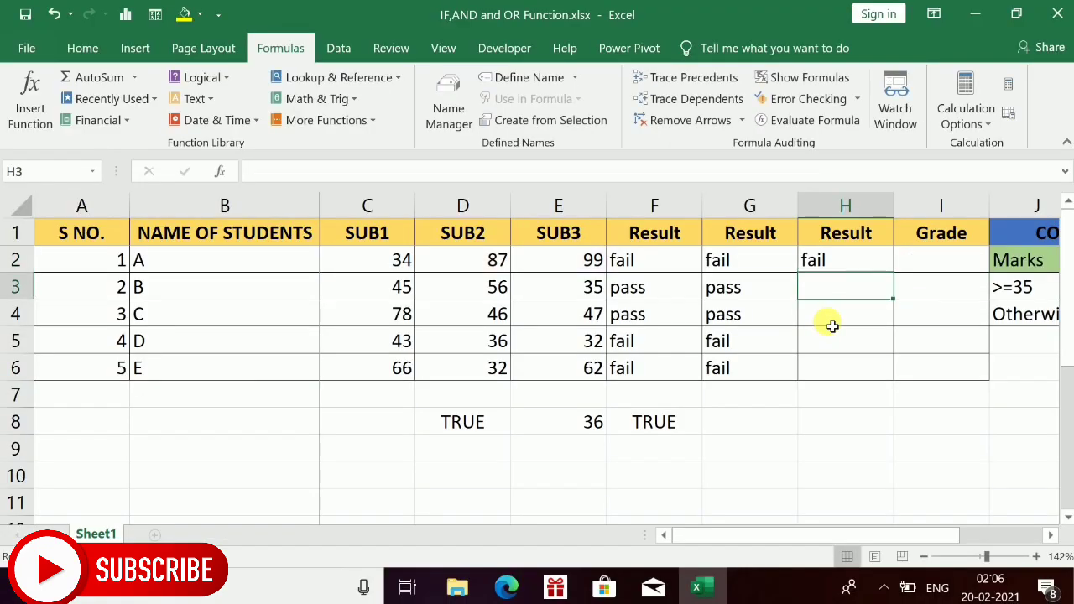
Fill the IF-OR formula from H2 down through H6 for the remaining students.
key(Up)
key(shift+Down)
key(shift+Down)
key(shift+Down)
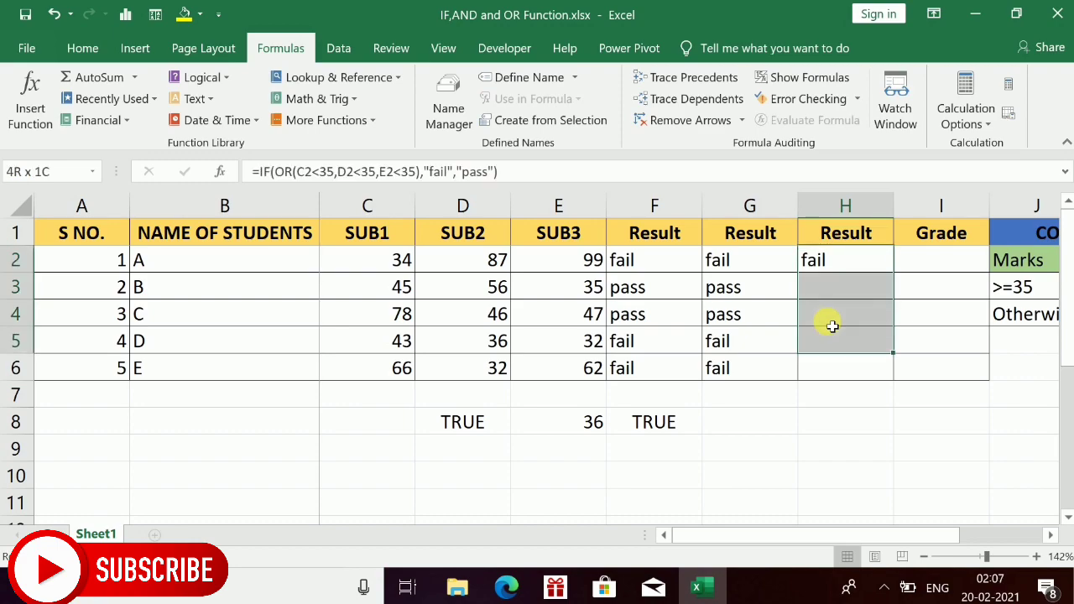
key(shift+Down)
key(ctrl+d)
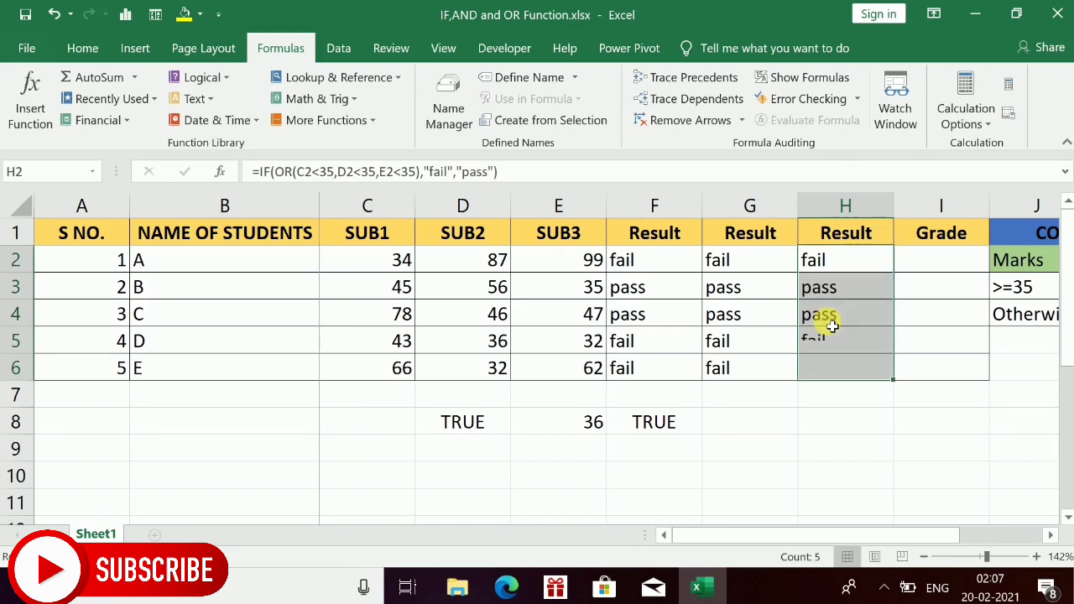
Start evaluating the formula in H2 alone with Evaluate Formula, resolving the first reference, C2.
key(shift+Up)
key(shift+Up)
key(shift+Up)
key(shift+Up)
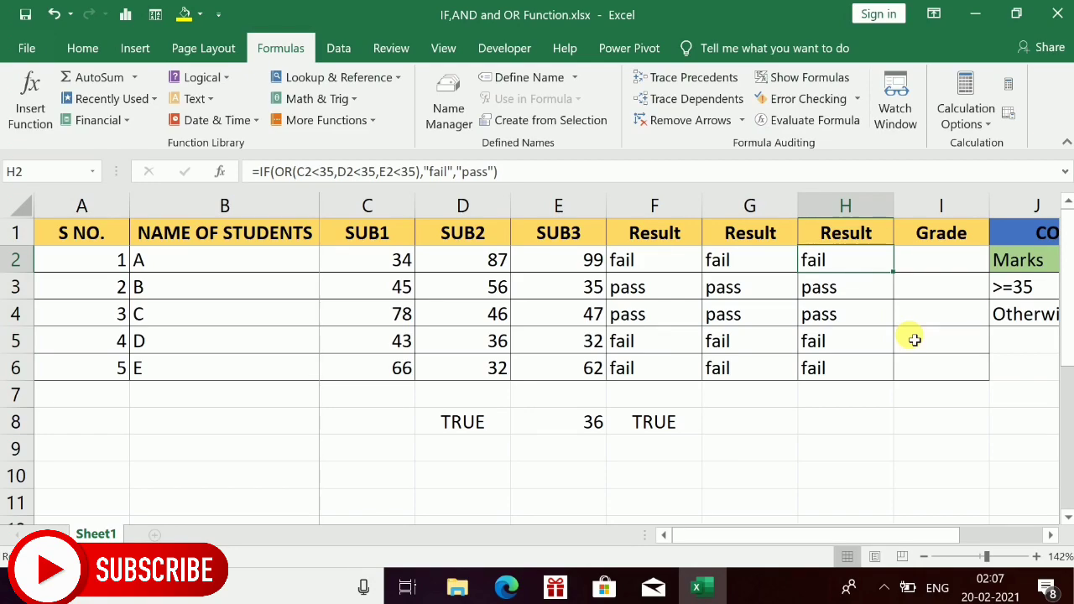
key(alt+m+v)
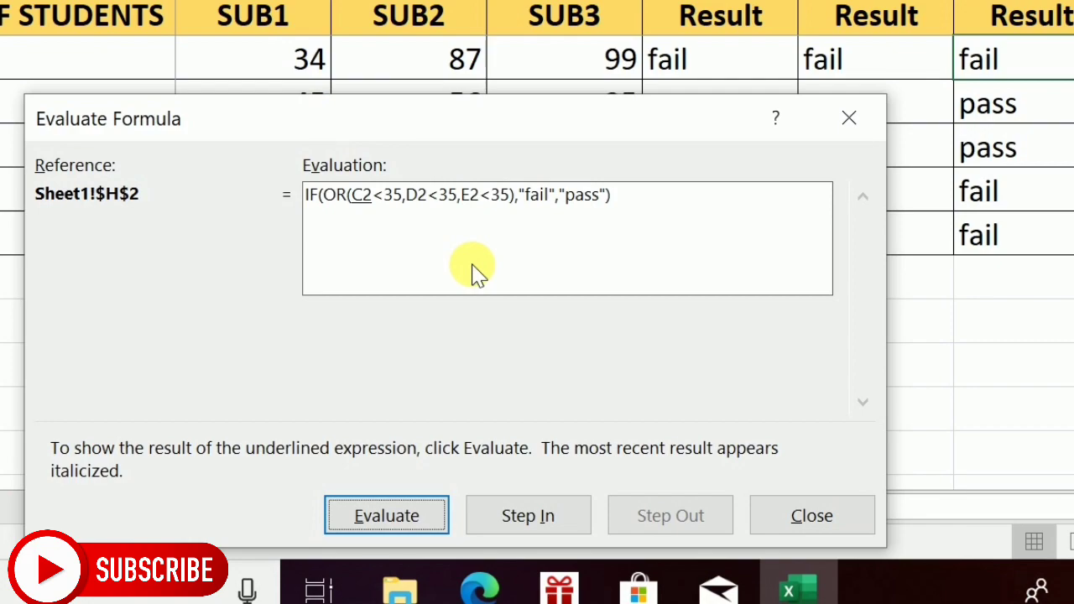
click(393, 514)
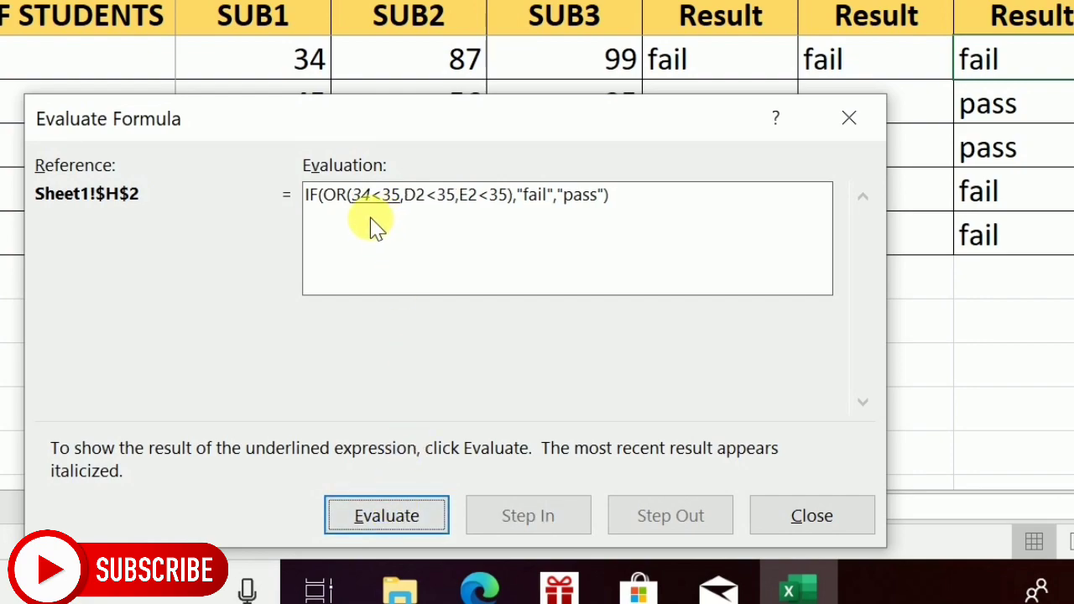